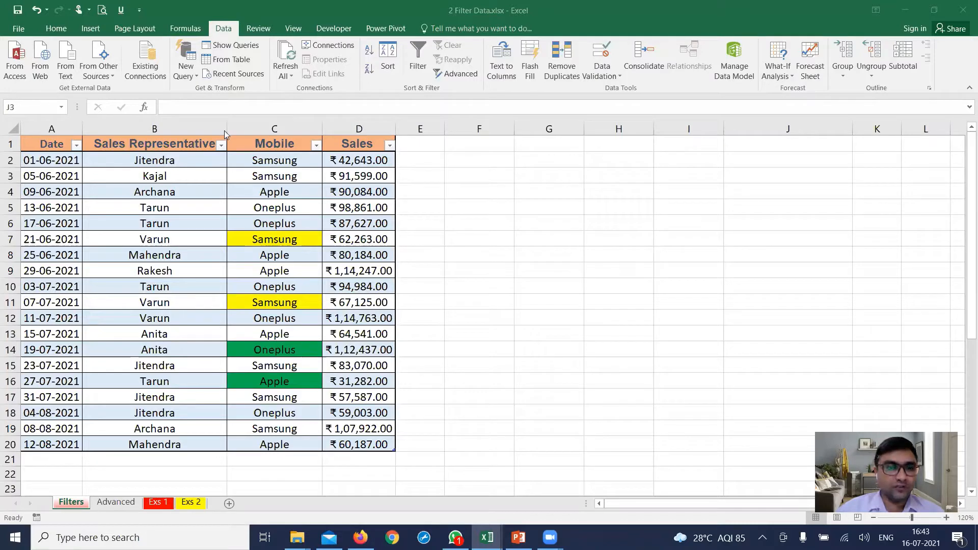
Filter the Sales Representative column to show only the first two representatives in its list.
click(223, 146)
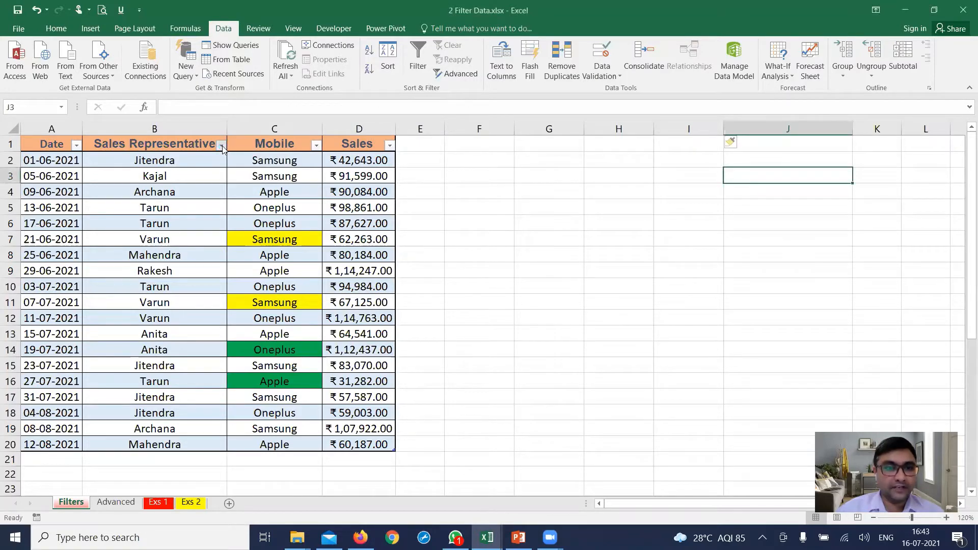
click(221, 145)
click(92, 269)
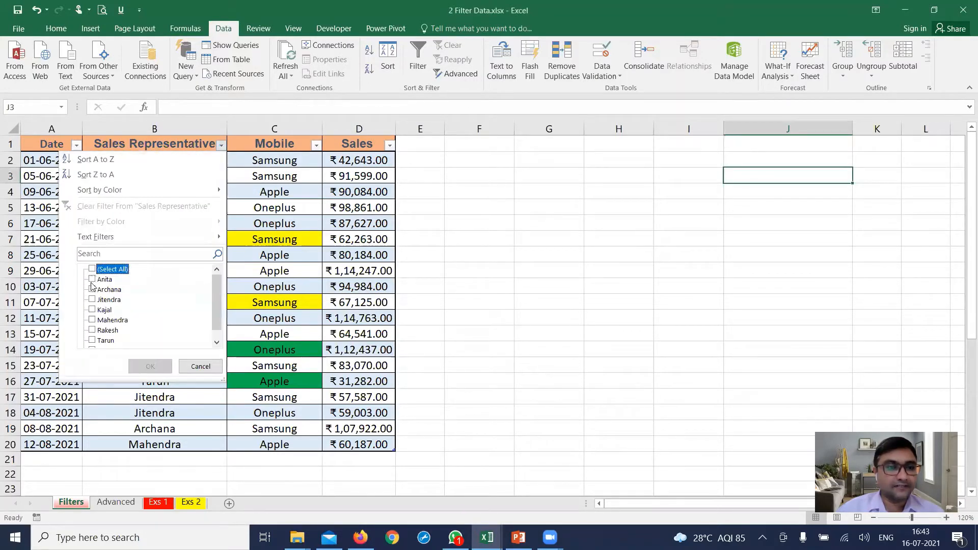
click(93, 279)
click(93, 289)
click(150, 364)
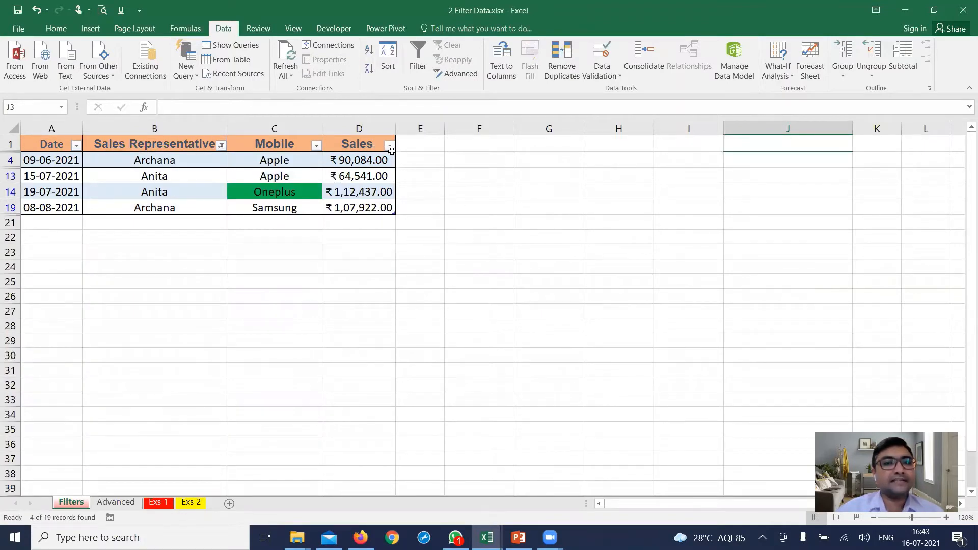
Reset the Sales Representative column's filter to include all representatives.
click(221, 145)
click(92, 269)
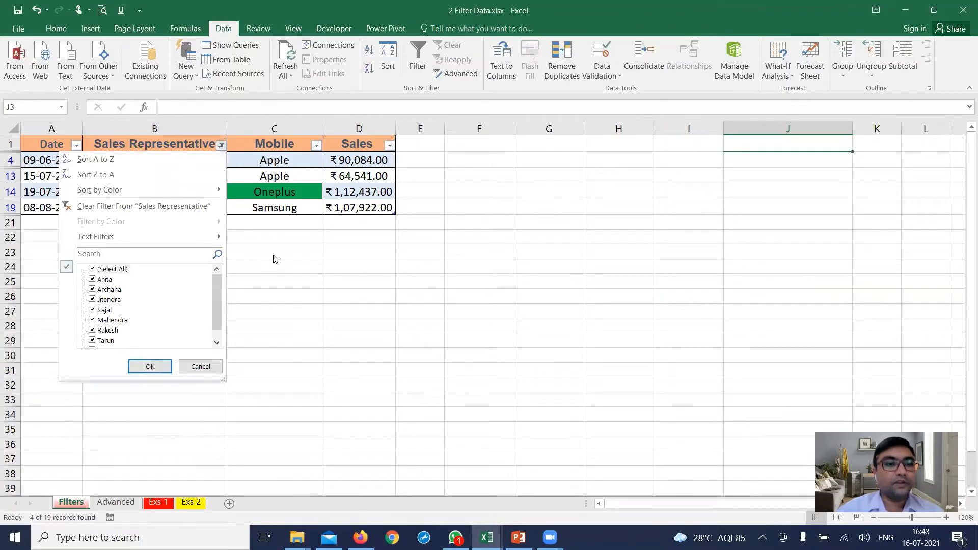
click(150, 366)
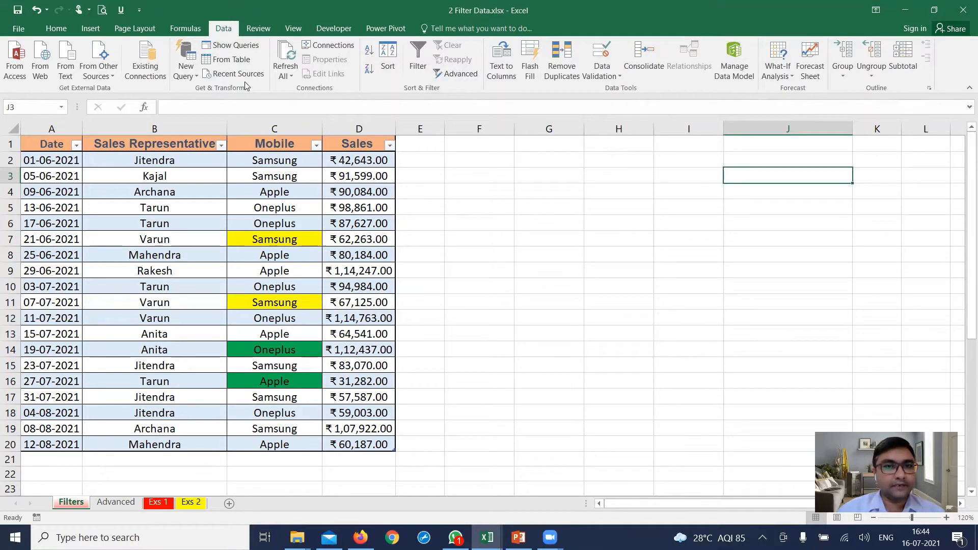
click(456, 75)
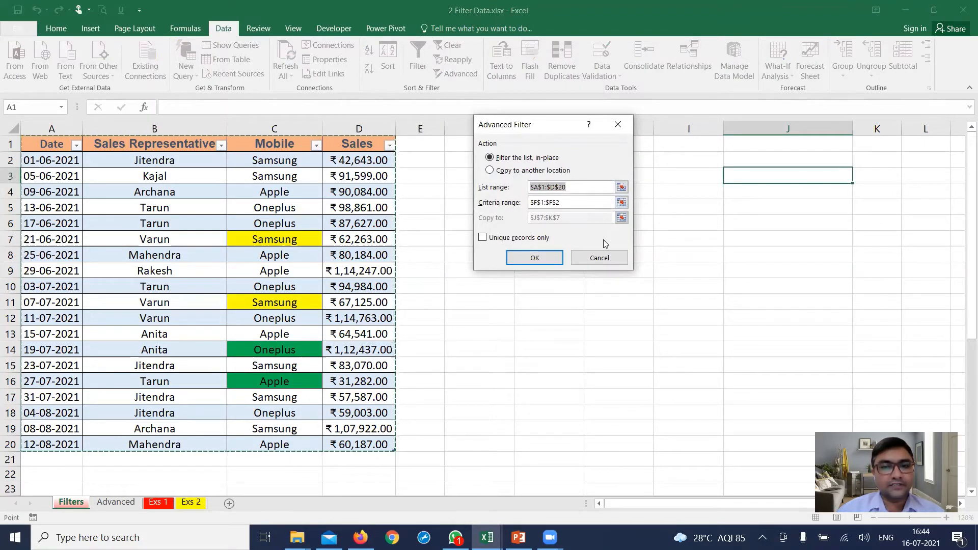
click(495, 171)
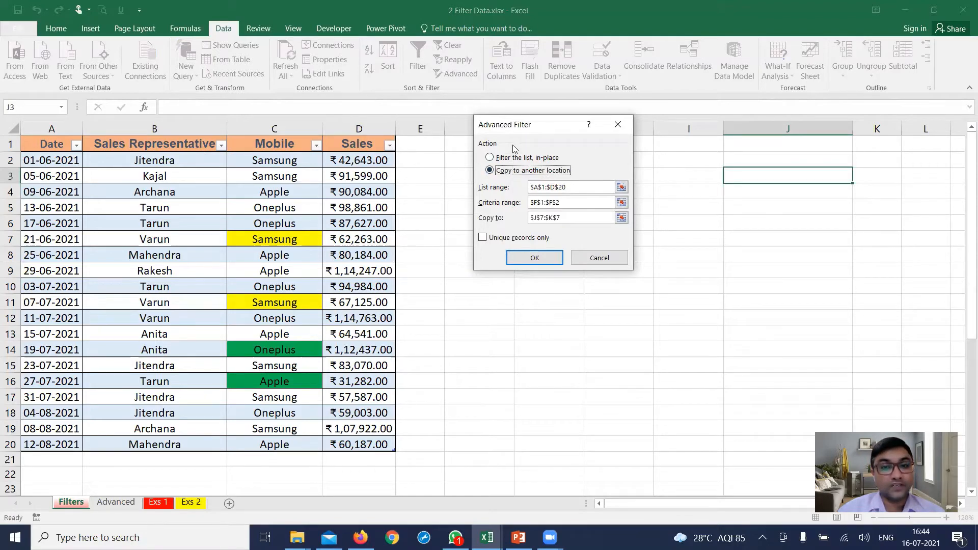
drag(518, 129, 490, 159)
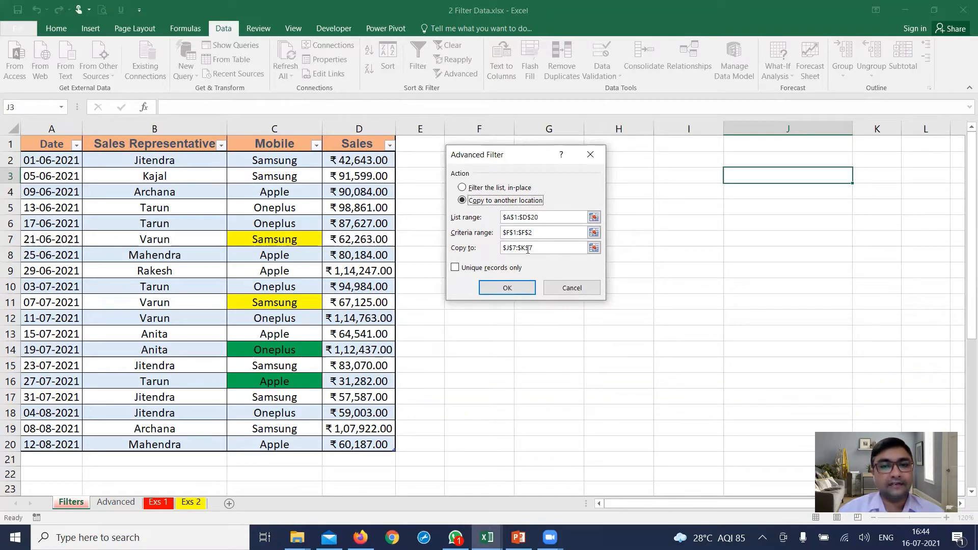
drag(540, 249, 502, 249)
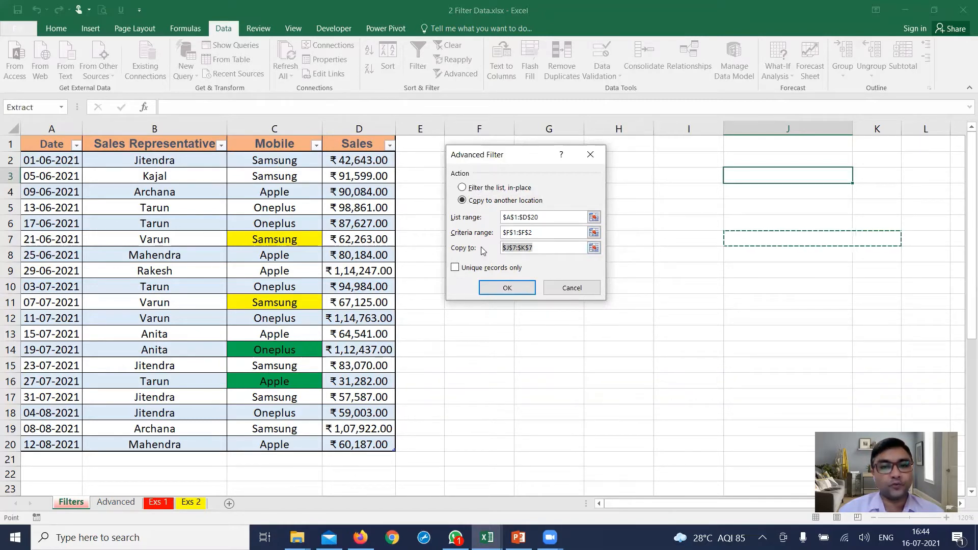
click(563, 288)
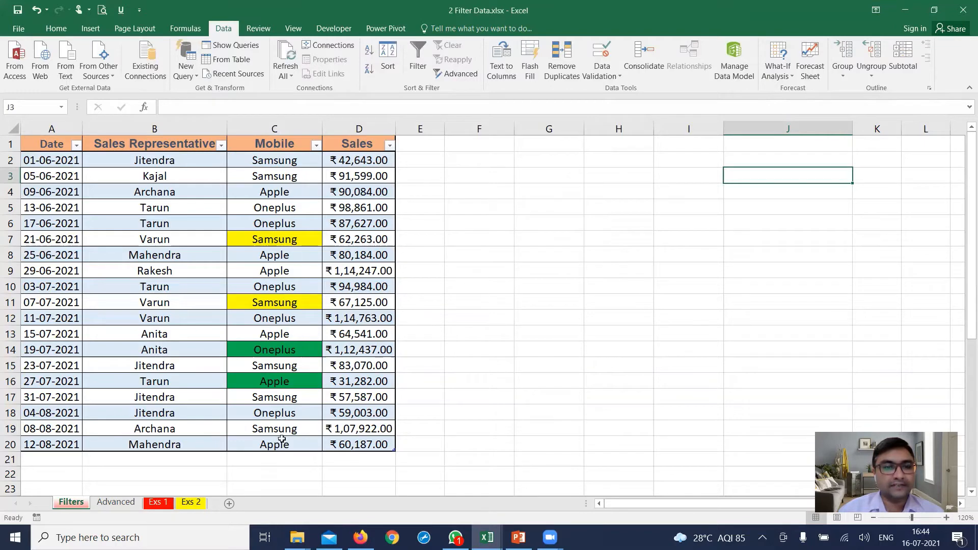
Copy the Mobile column header from the table into cell F1 as the criteria heading.
click(291, 143)
key(ctrl+c)
click(489, 143)
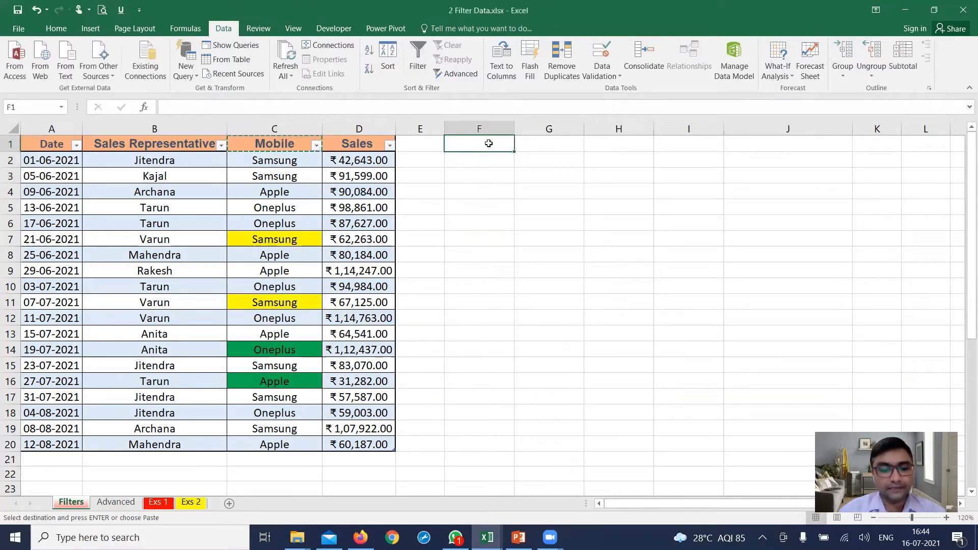
key(ctrl+v)
click(566, 243)
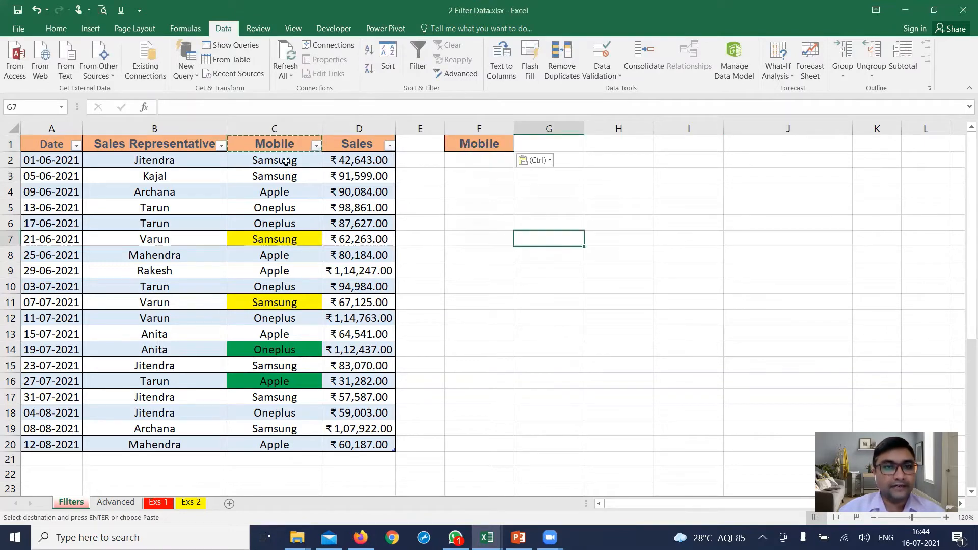
Enter Samsung in cell F2 as the criterion under the Mobile heading.
click(478, 160)
text(S)
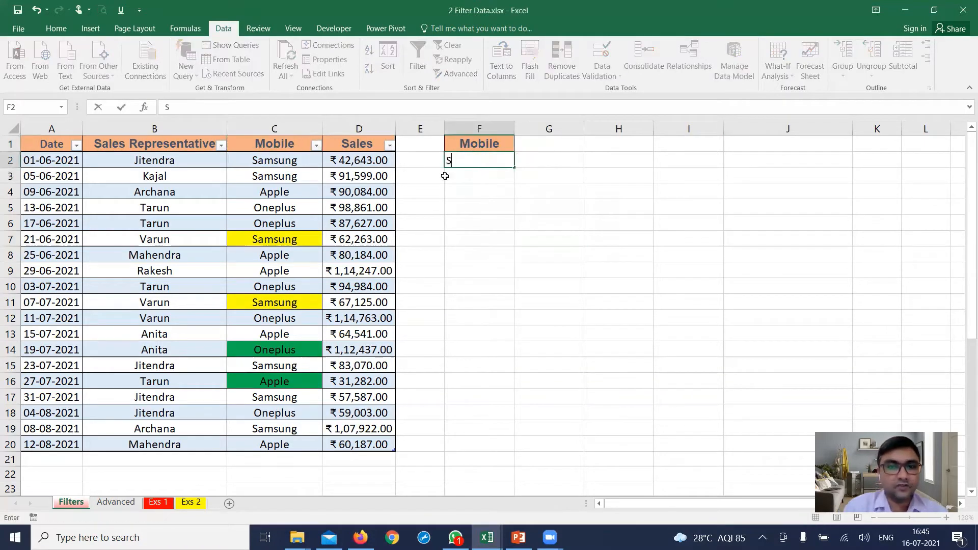
text(amsung)
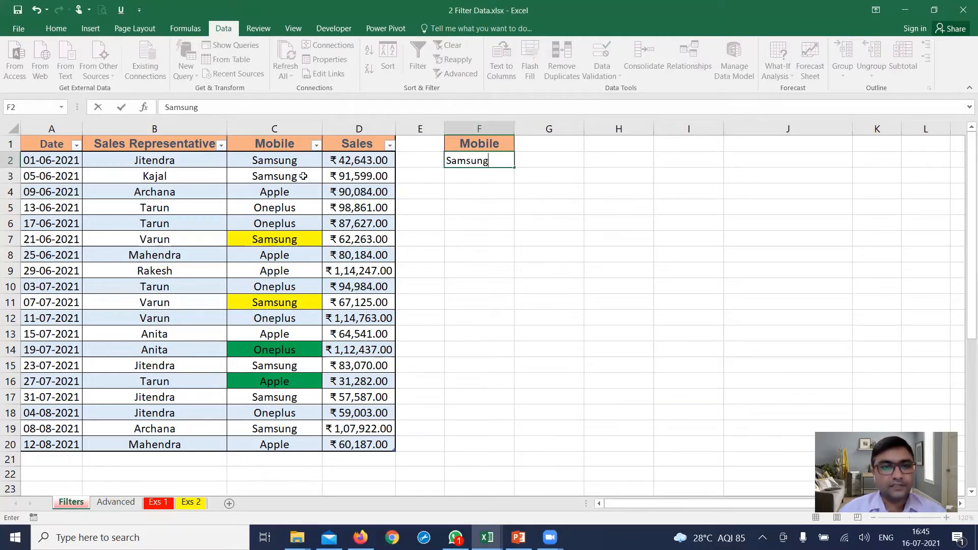
click(488, 202)
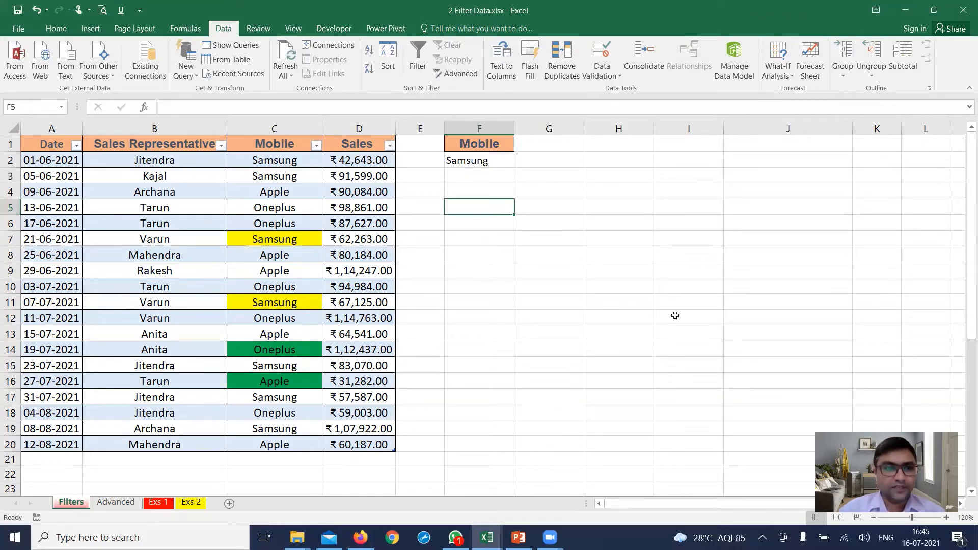
Copy the Sales Representative header into cell F9 and the Sales header into cell G9 as output headings.
click(136, 148)
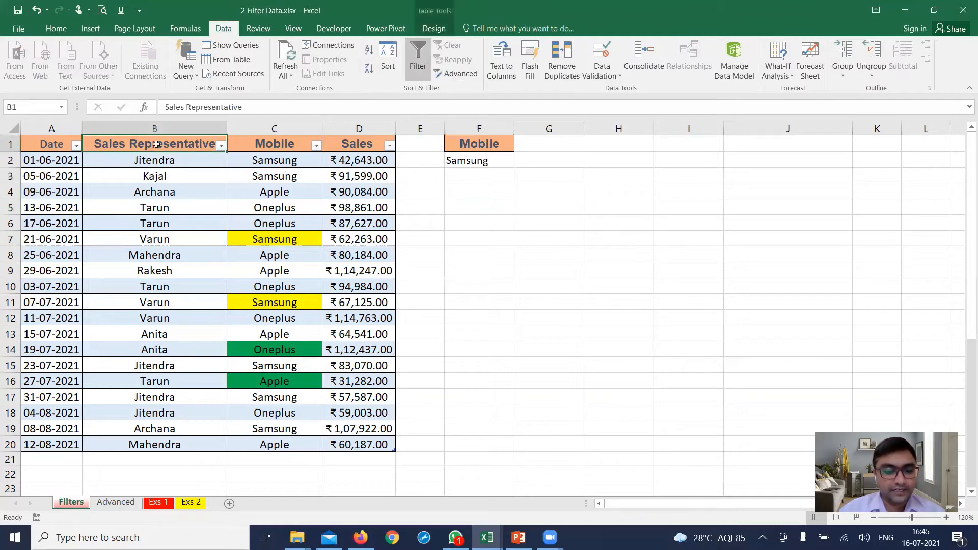
key(ctrl+c)
click(482, 269)
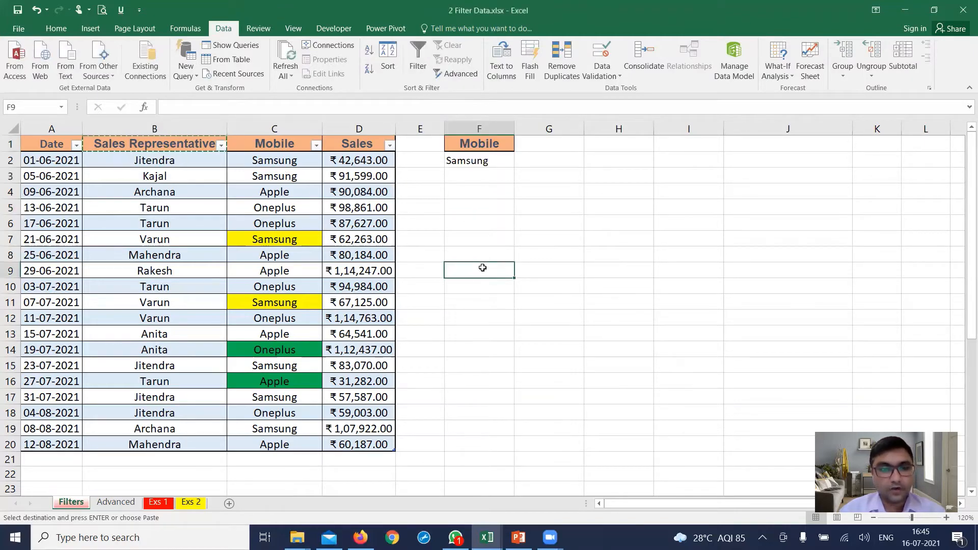
key(ctrl+v)
click(360, 148)
key(ctrl+c)
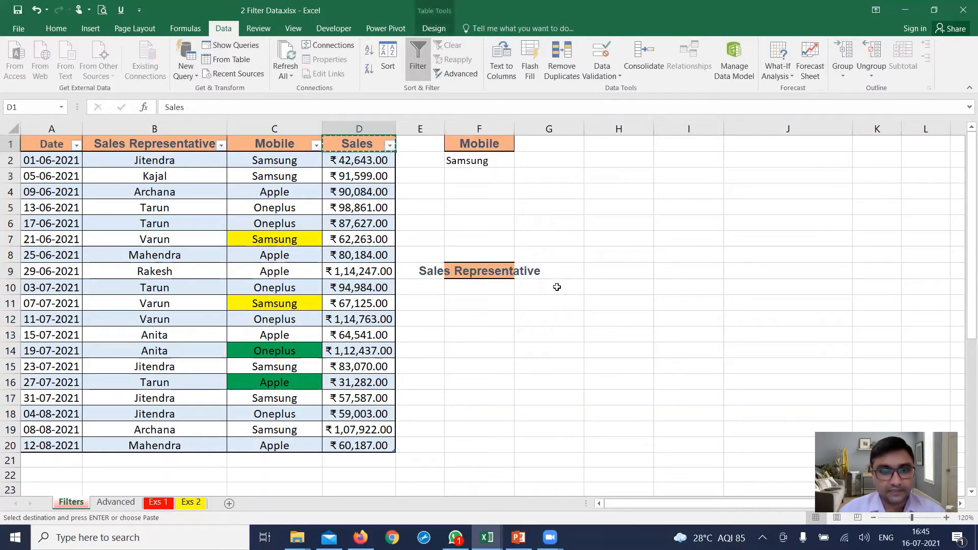
click(556, 272)
key(ctrl+v)
click(694, 346)
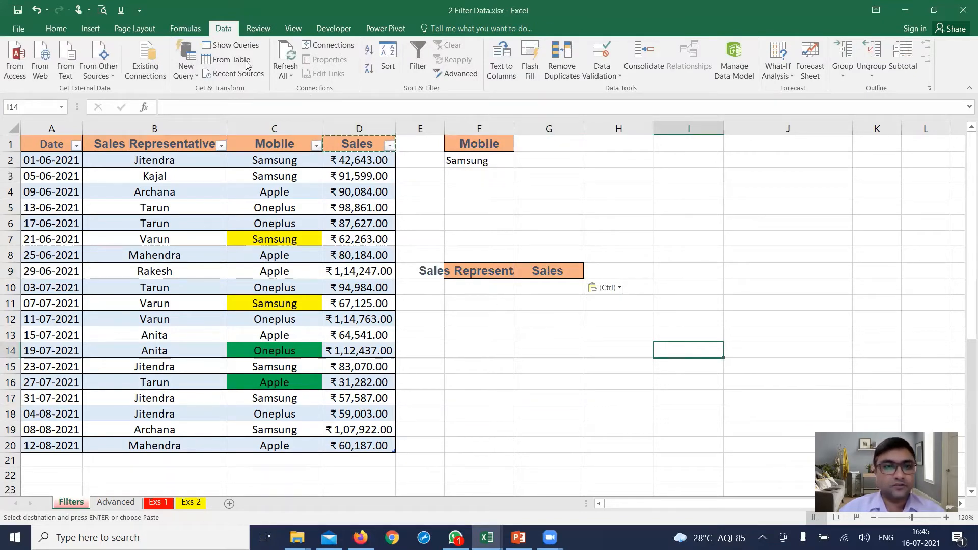
Start an Advanced Filter that copies to another location, with the entire table A1:D20 as its list range.
click(456, 74)
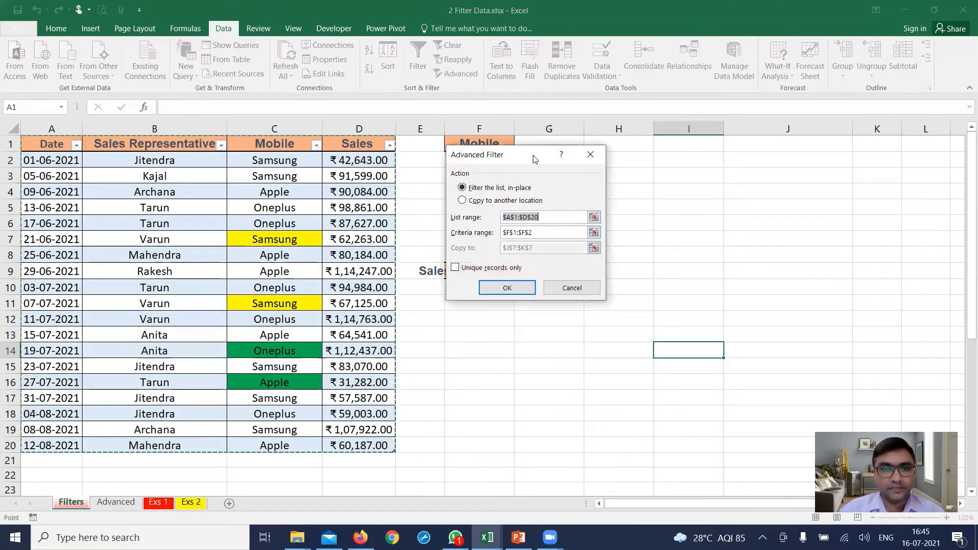
drag(537, 155, 756, 157)
click(683, 201)
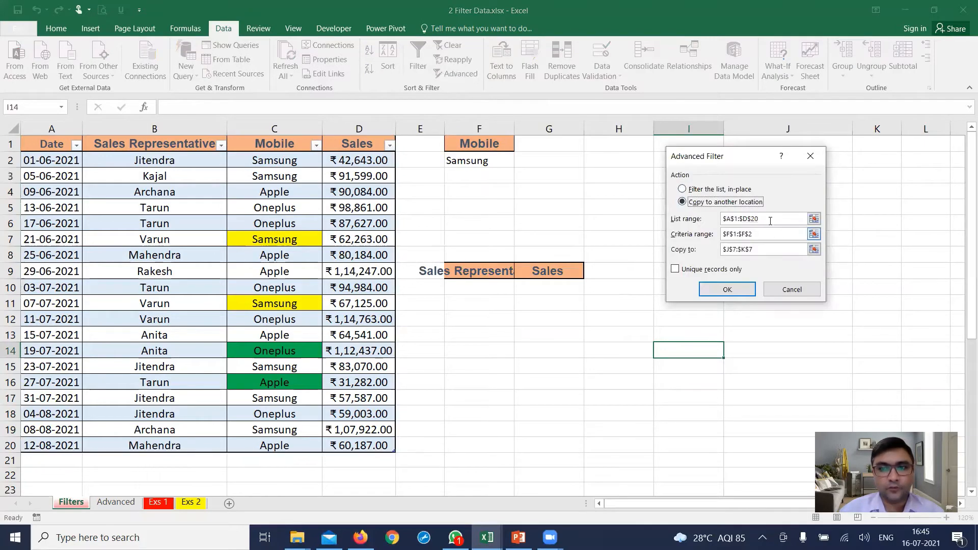
click(814, 219)
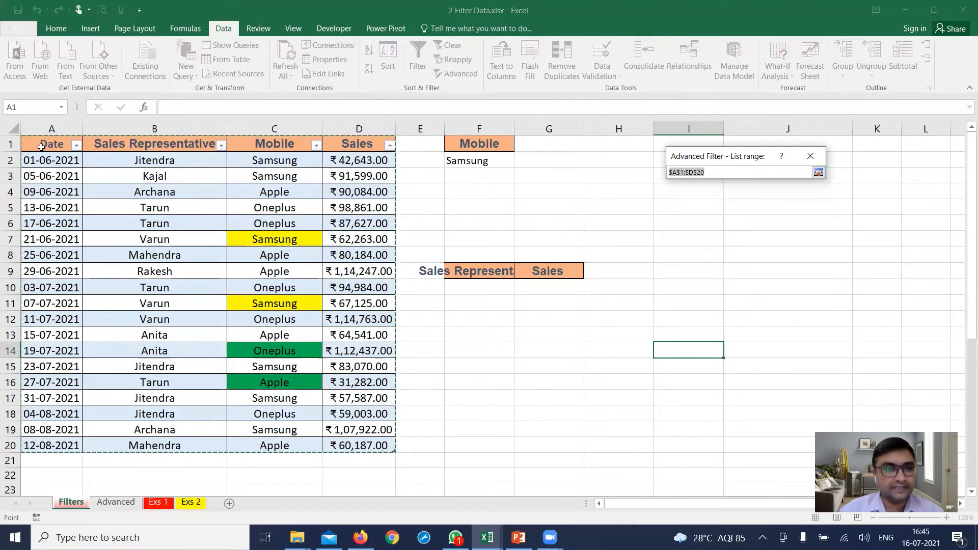
drag(42, 147, 392, 452)
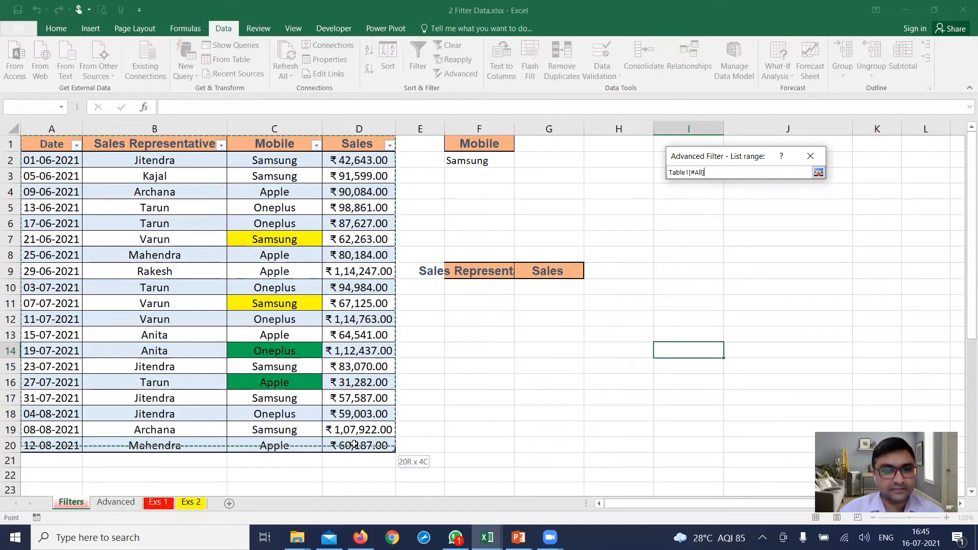
click(817, 172)
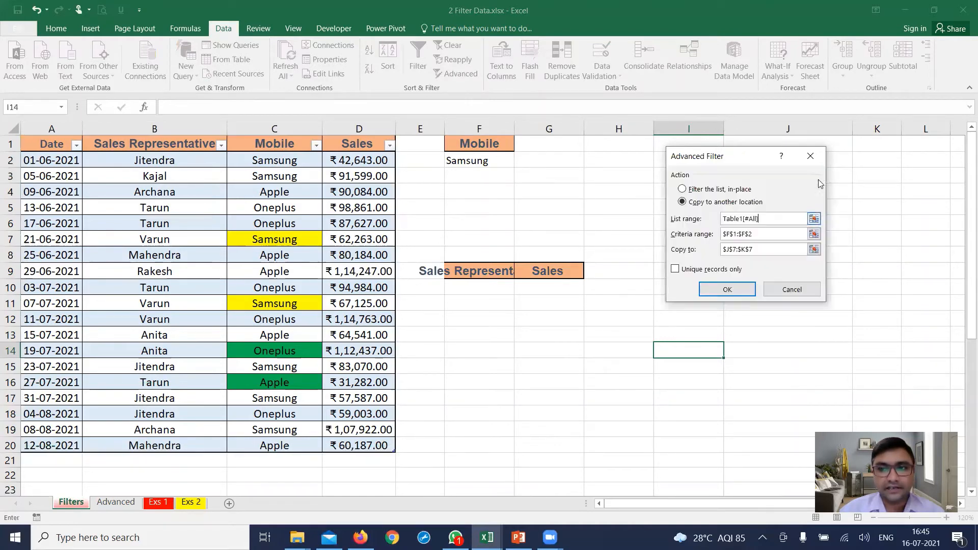
Set the criteria range to F1:F2 and the copy-to range to F9:G9, and run the advanced filter.
click(814, 234)
drag(484, 145, 490, 161)
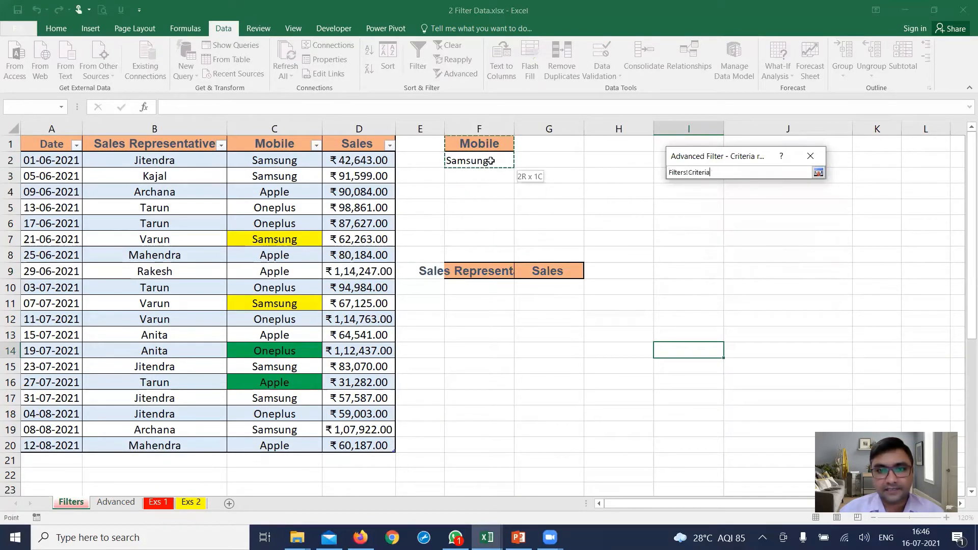
click(817, 173)
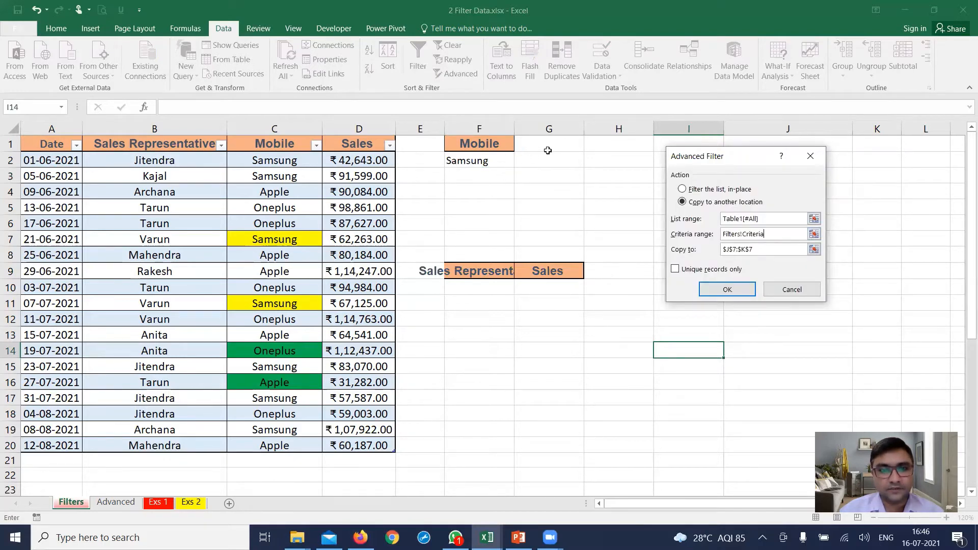
click(813, 249)
drag(487, 273, 536, 274)
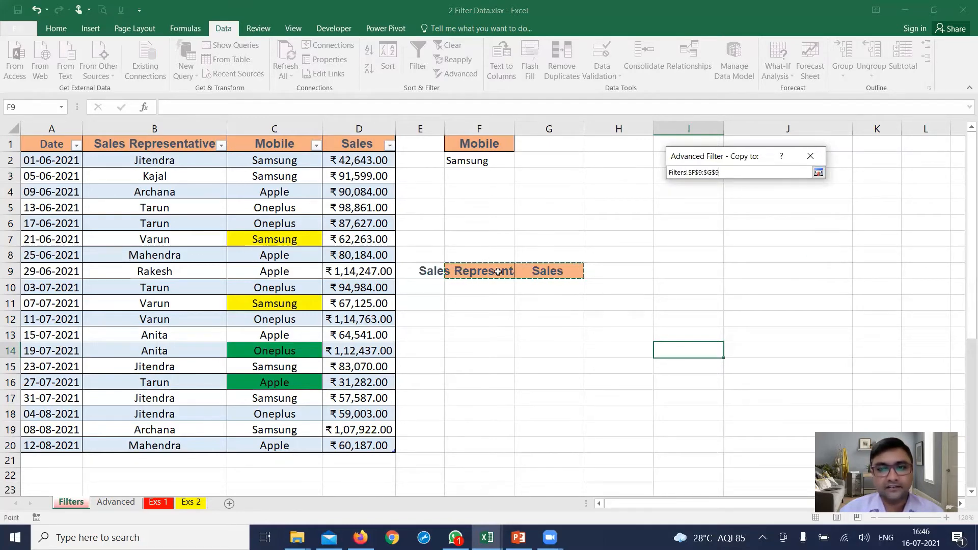
click(818, 172)
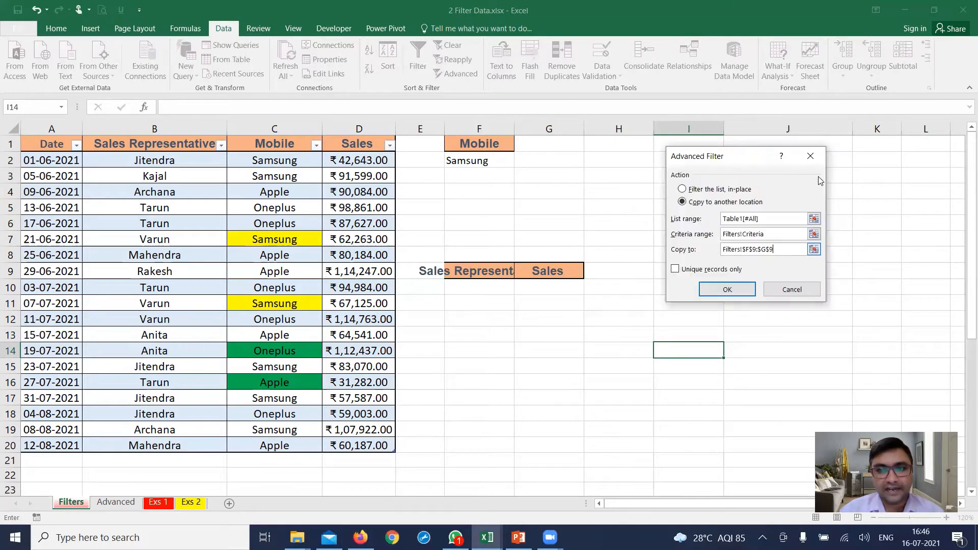
click(729, 291)
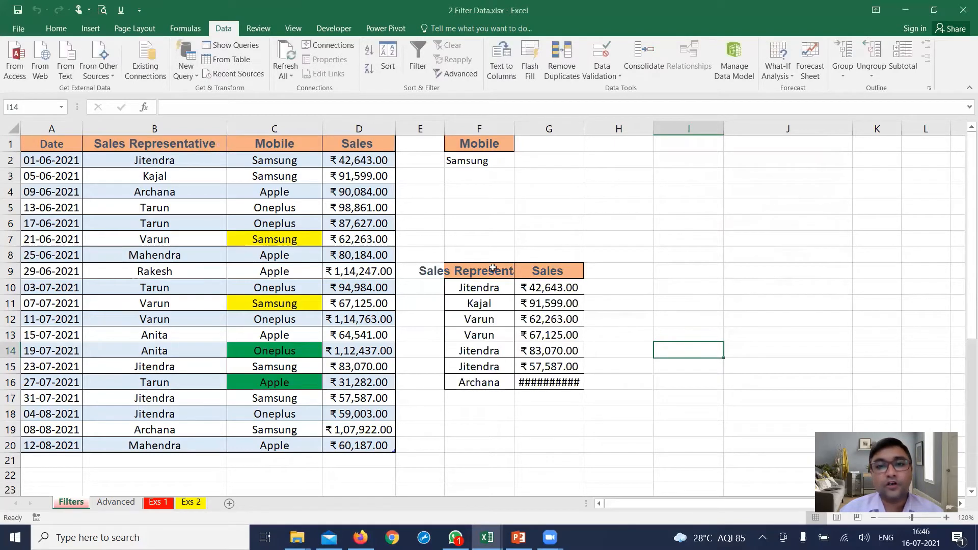
Autofit columns F and G to the extracted Sales Representative and Sales data.
double_click(584, 130)
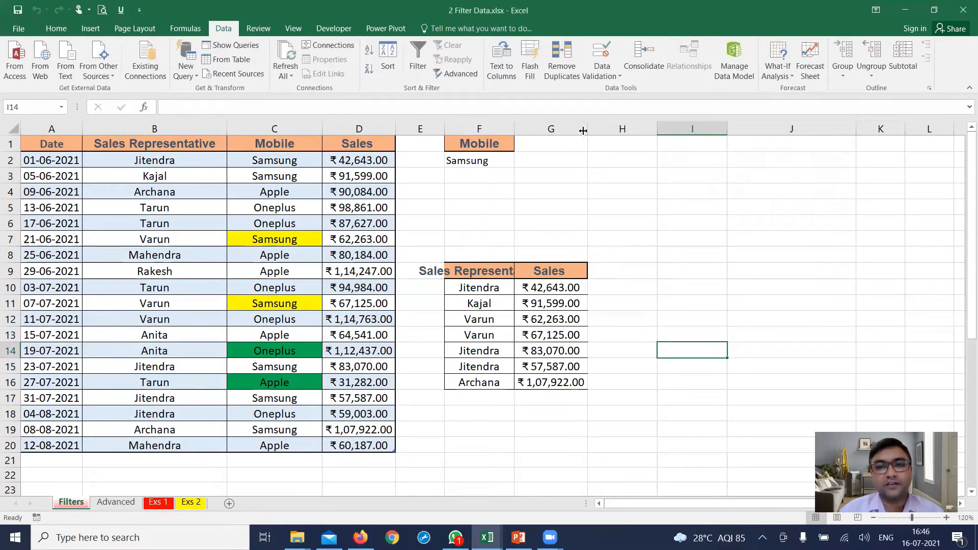
drag(484, 270, 570, 385)
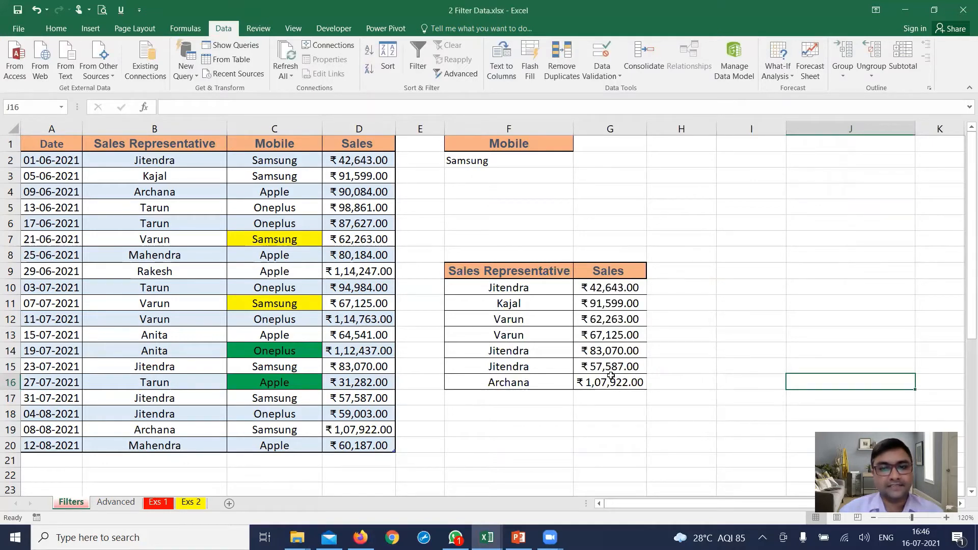
Compare the extracted representatives and sales with the source table's Samsung rows and the Mobile criterion.
click(281, 146)
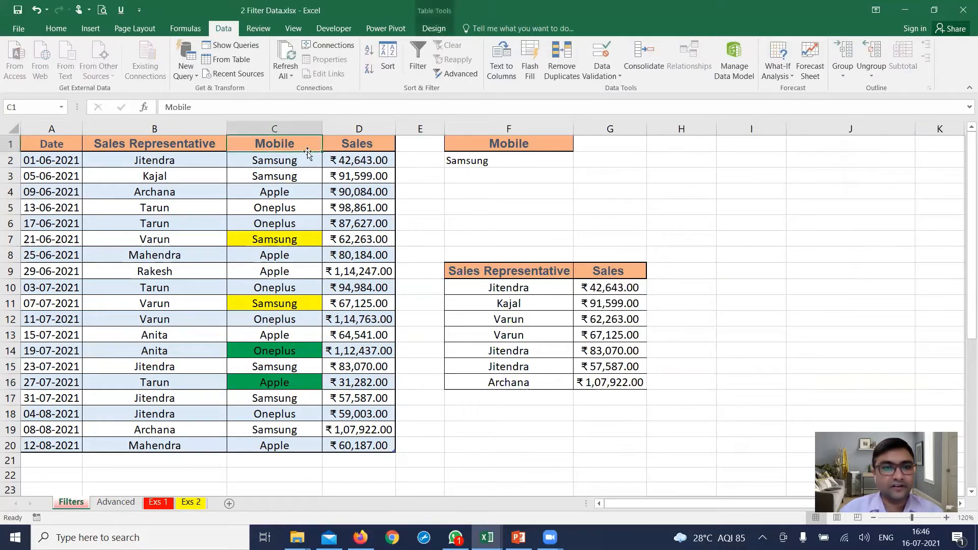
click(234, 157)
click(170, 159)
click(167, 177)
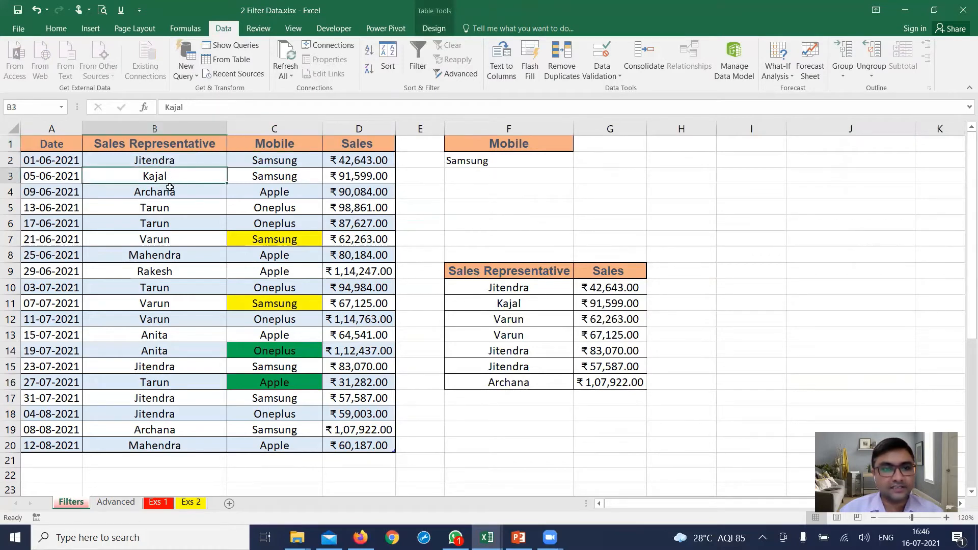
click(192, 245)
click(491, 290)
click(501, 304)
click(507, 320)
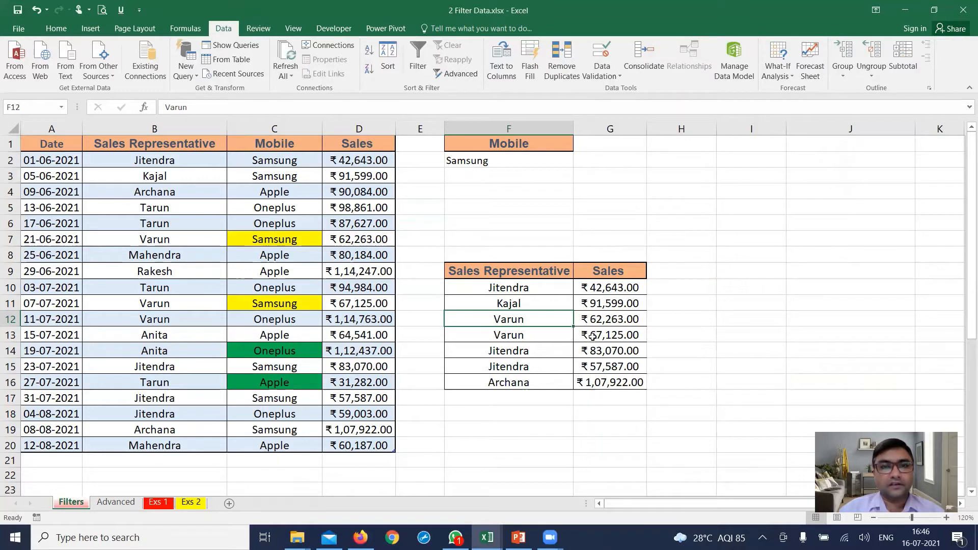
click(547, 191)
click(532, 143)
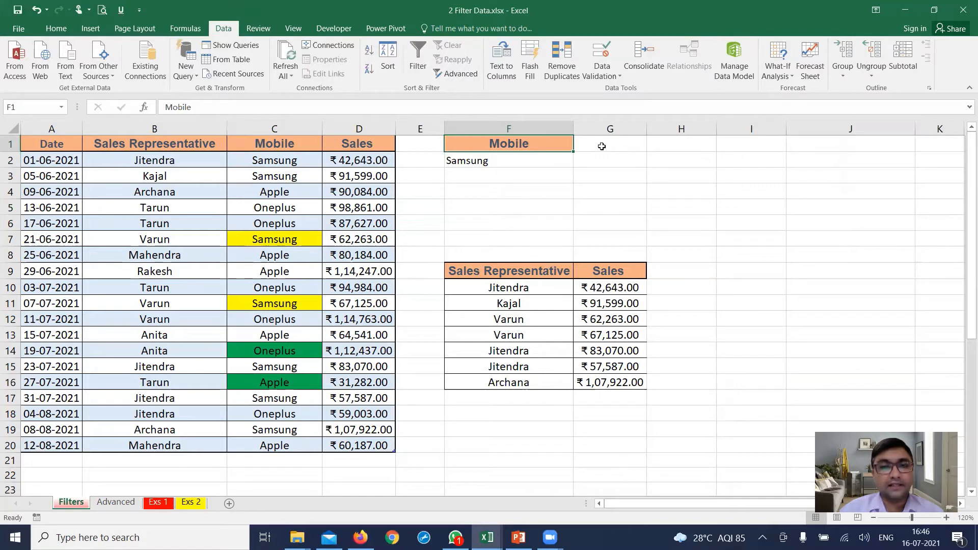
Copy the Sales Representative header from B1 to G1 as a second criteria heading and autofit column G.
click(164, 143)
key(ctrl+c)
click(594, 140)
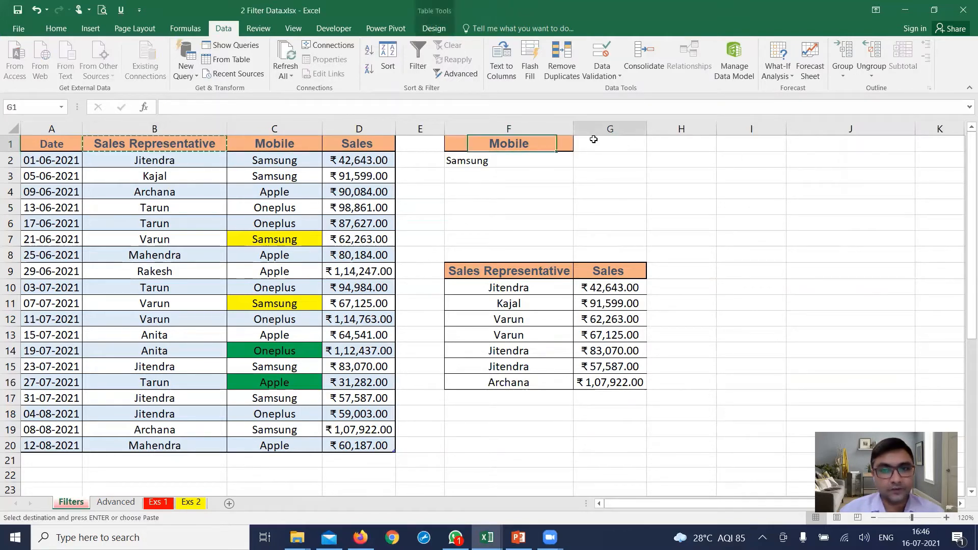
key(ctrl+v)
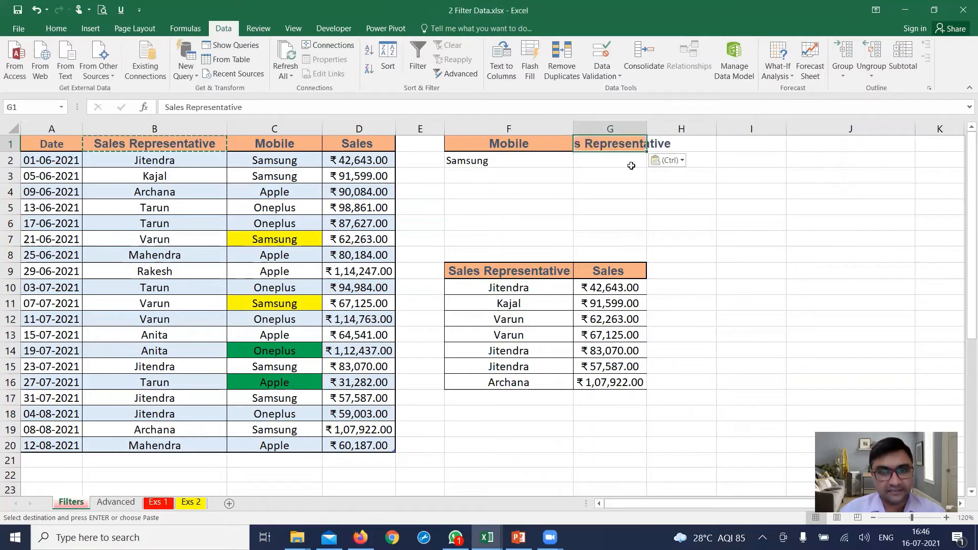
double_click(646, 129)
click(763, 236)
Enter the name of the sales representative in B2 as the criterion in cell G2.
click(594, 166)
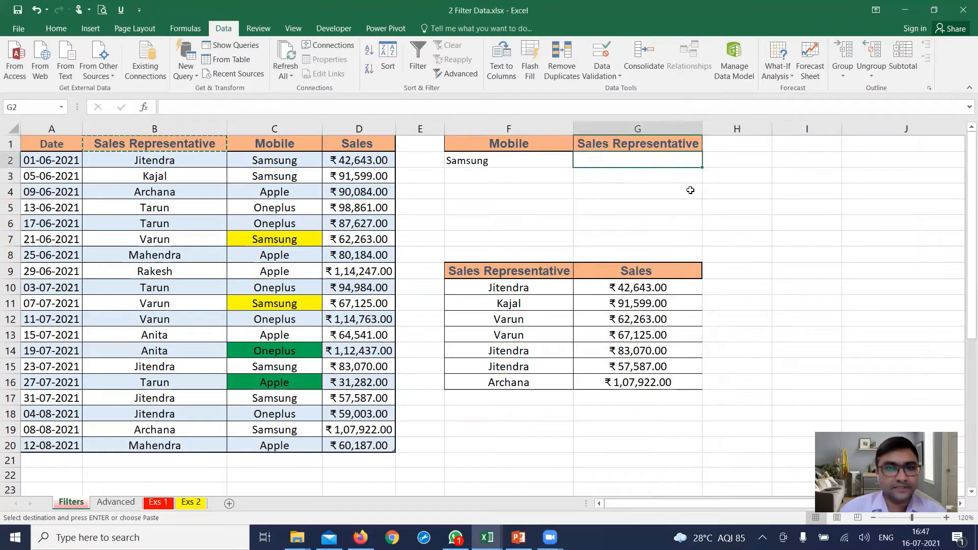
text(Jiten)
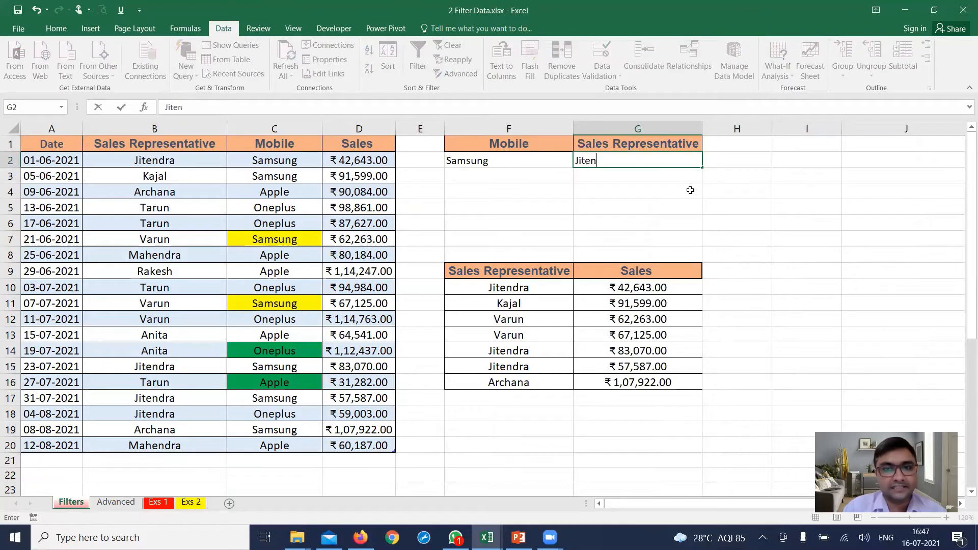
text(dra)
key(Return)
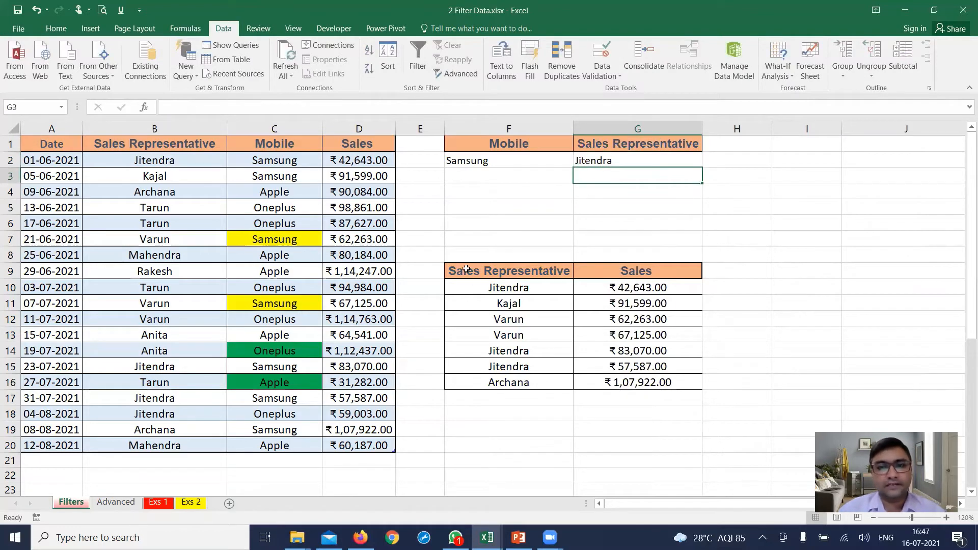
Delete the earlier extract in F9:G16 and clear its leftover formatting with Format Painter from a blank cell.
drag(466, 269, 662, 384)
key(Delete)
click(800, 308)
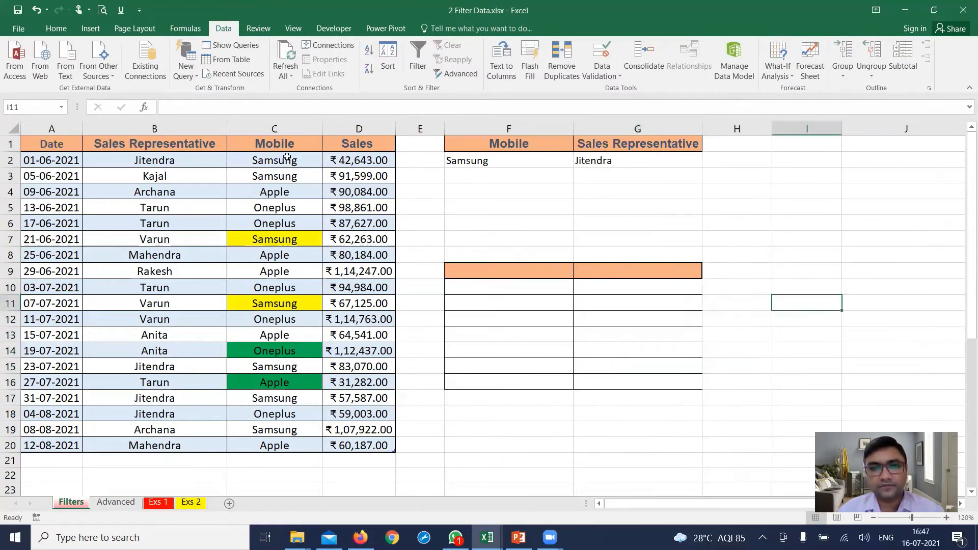
click(56, 28)
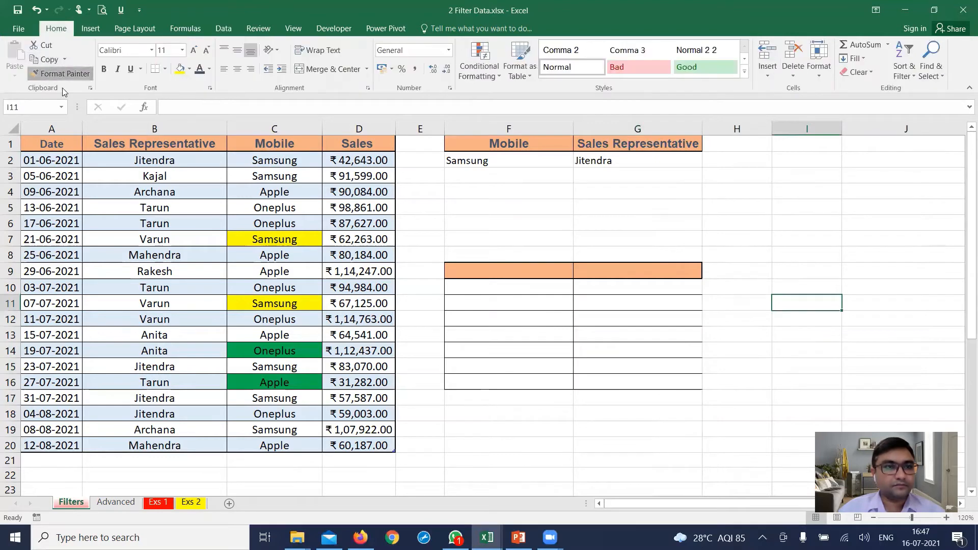
click(61, 73)
drag(449, 268, 687, 435)
click(750, 301)
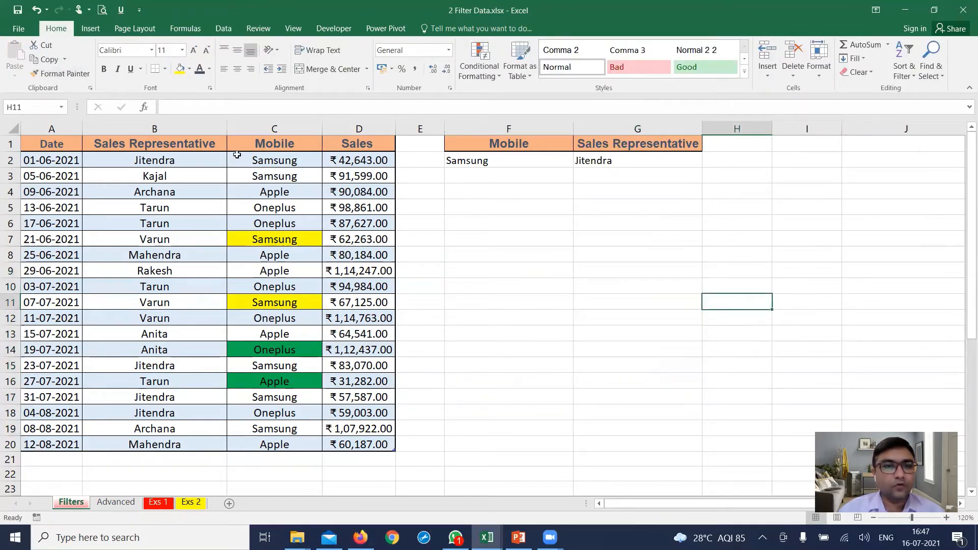
Copy the Date and Sales Representative headers from A1:B1 to F9:G9 as the extract headings.
click(56, 145)
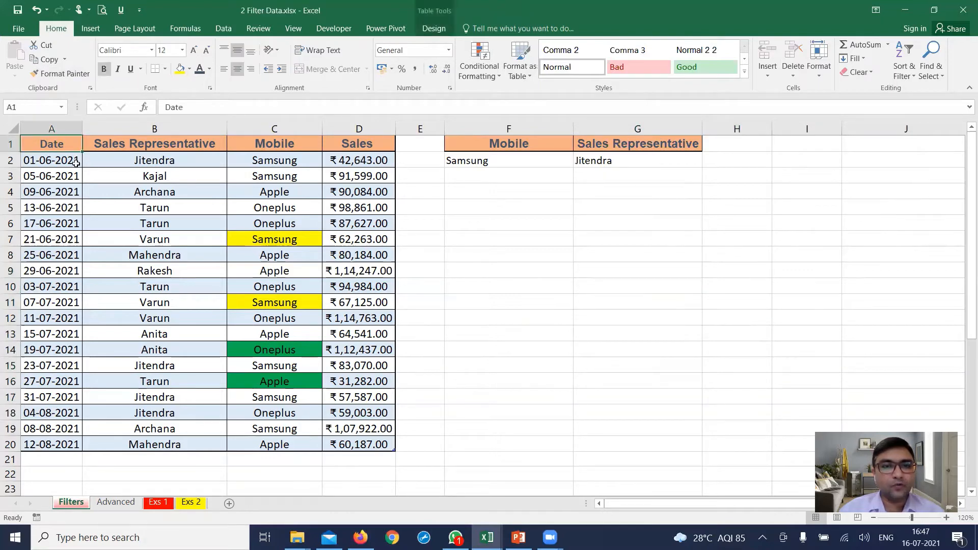
ctrl+click(143, 144)
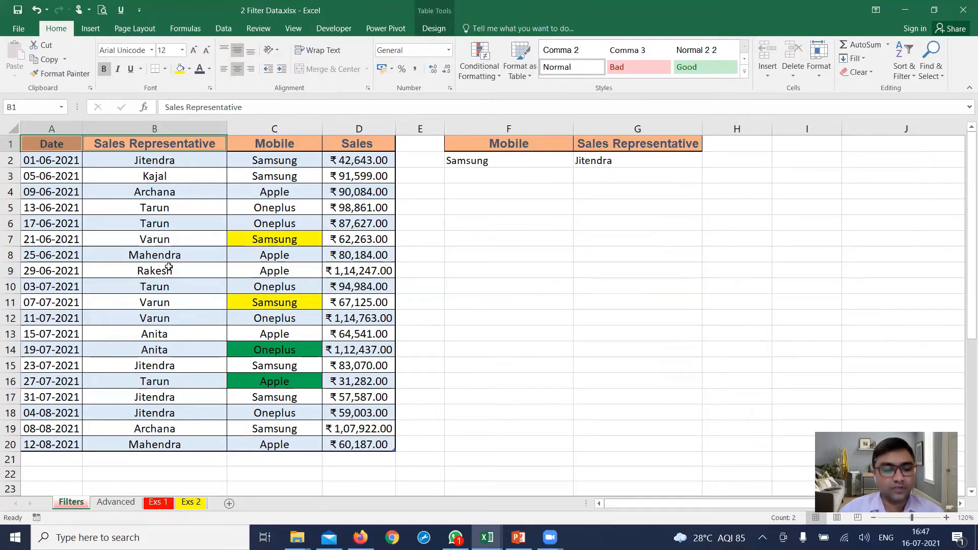
key(ctrl+c)
click(494, 274)
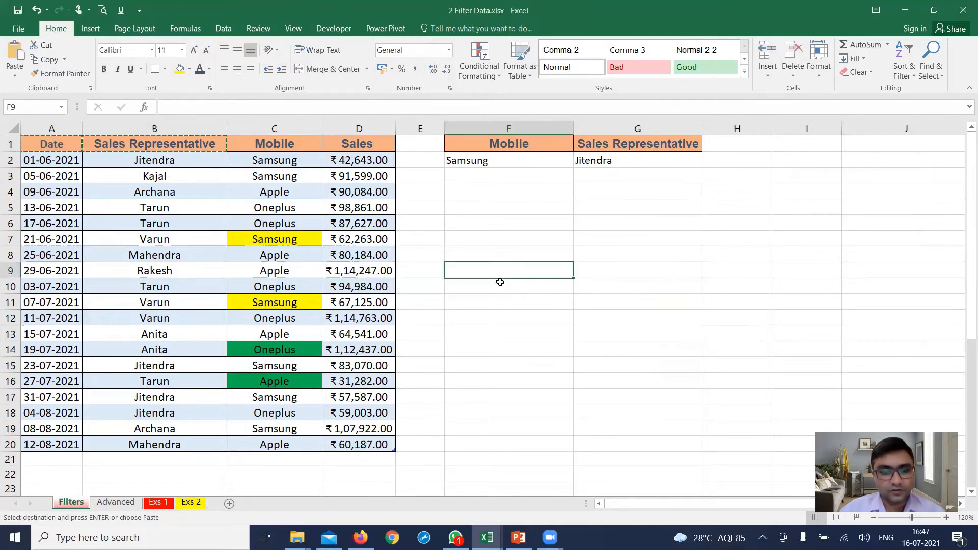
key(ctrl+v)
click(638, 318)
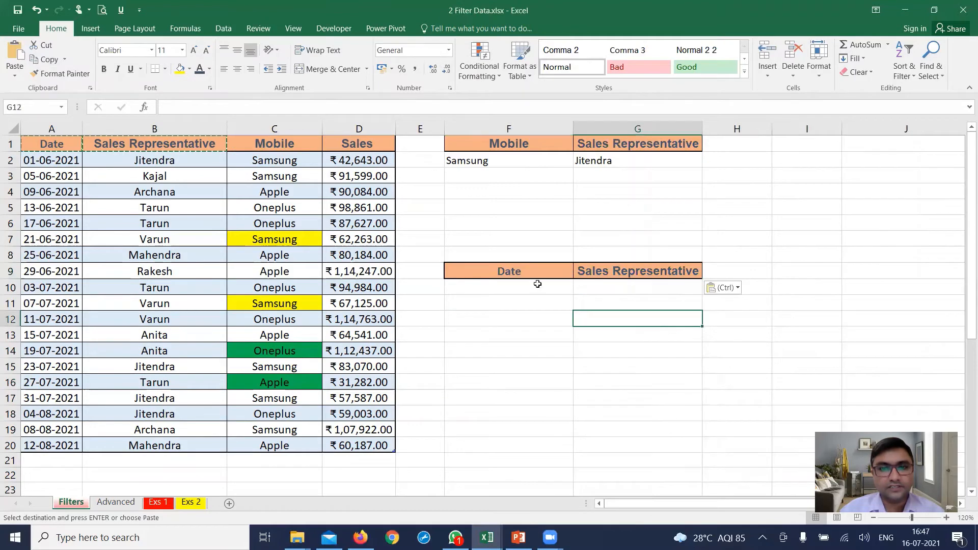
Start an Advanced Filter with the entire table A1:D20 as list range and F1:G2 as criteria range.
click(223, 29)
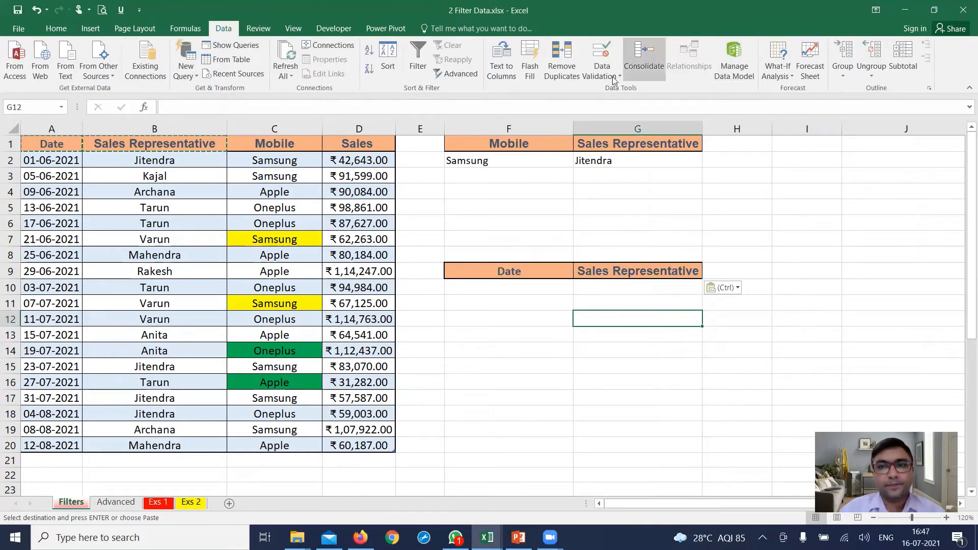
click(605, 76)
click(457, 73)
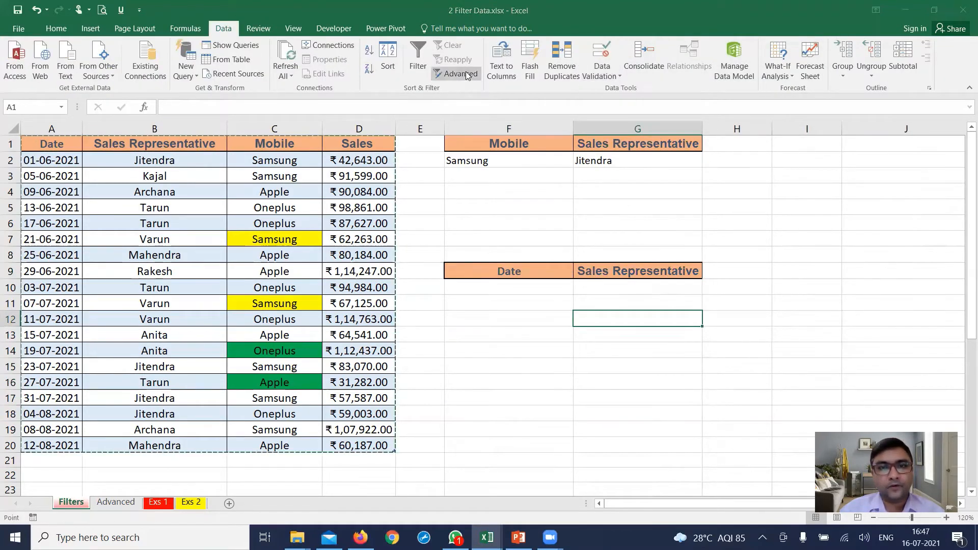
click(814, 218)
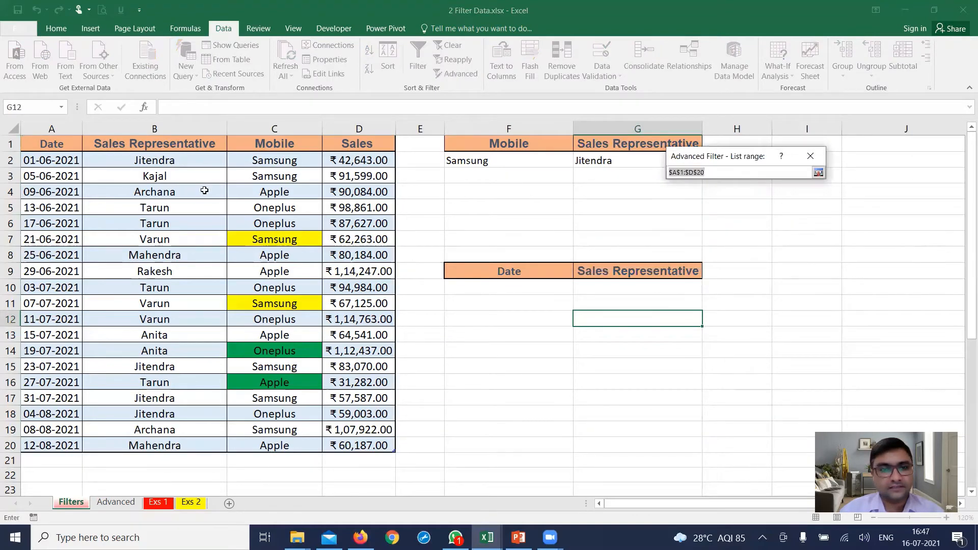
drag(40, 142, 380, 443)
click(818, 173)
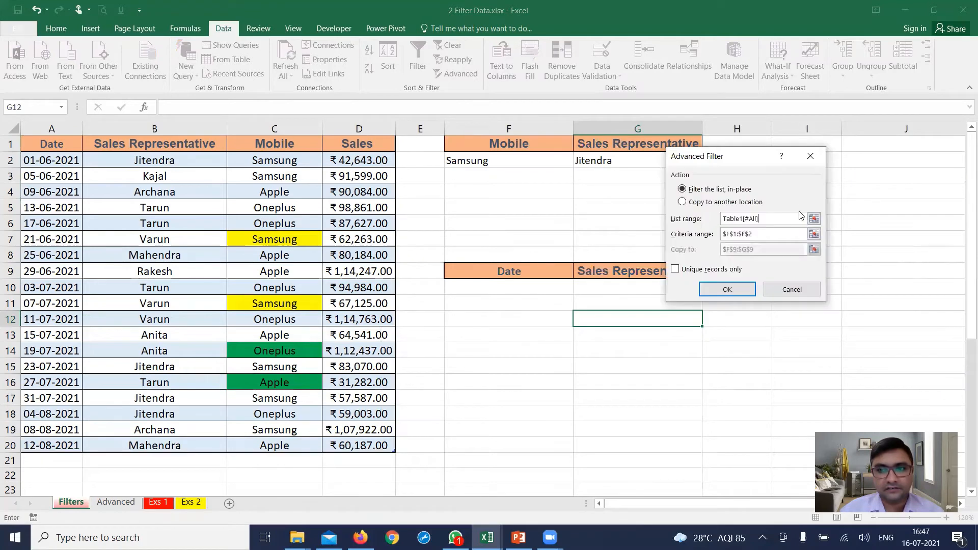
click(814, 233)
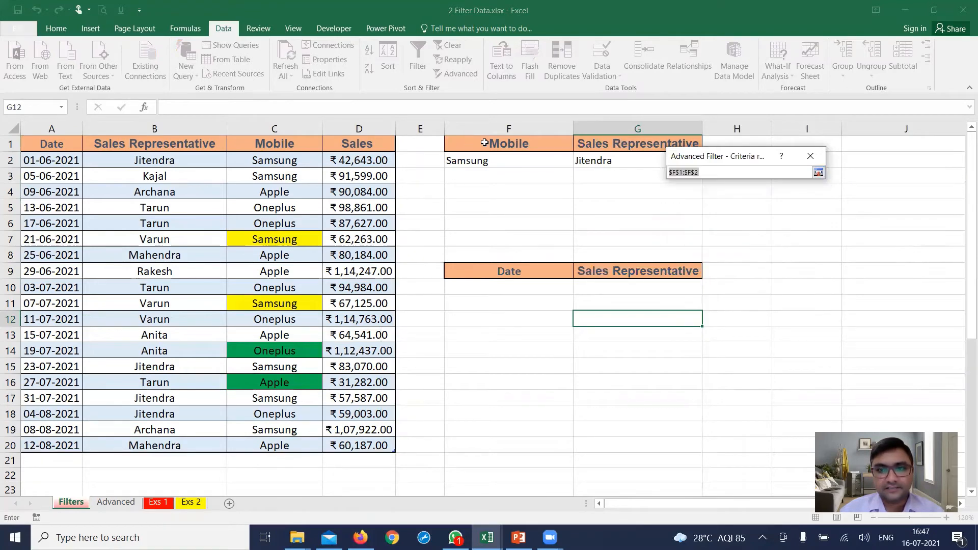
drag(466, 150, 633, 163)
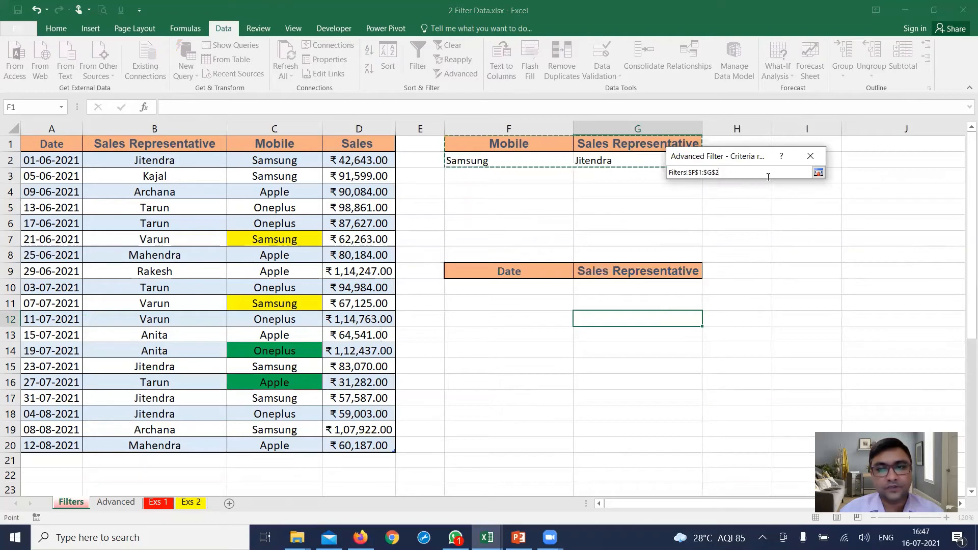
click(818, 173)
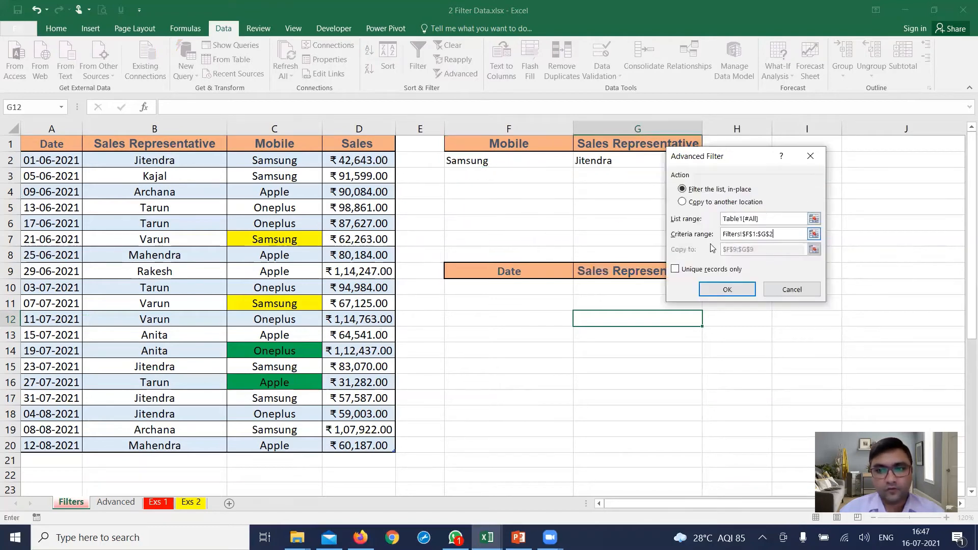
Set the filter to copy to another location, with F9:G9 as the copy-to range, and run it.
click(700, 203)
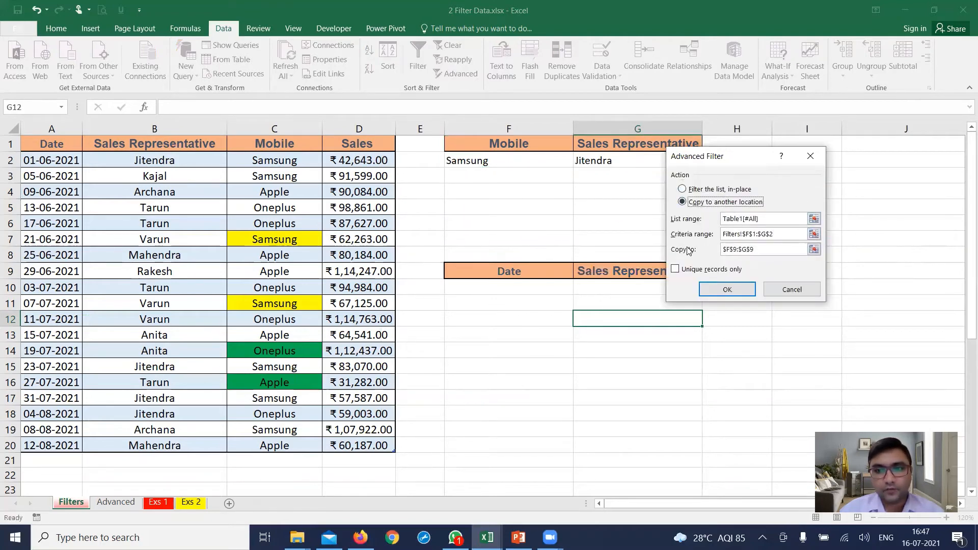
click(814, 249)
drag(520, 273, 637, 275)
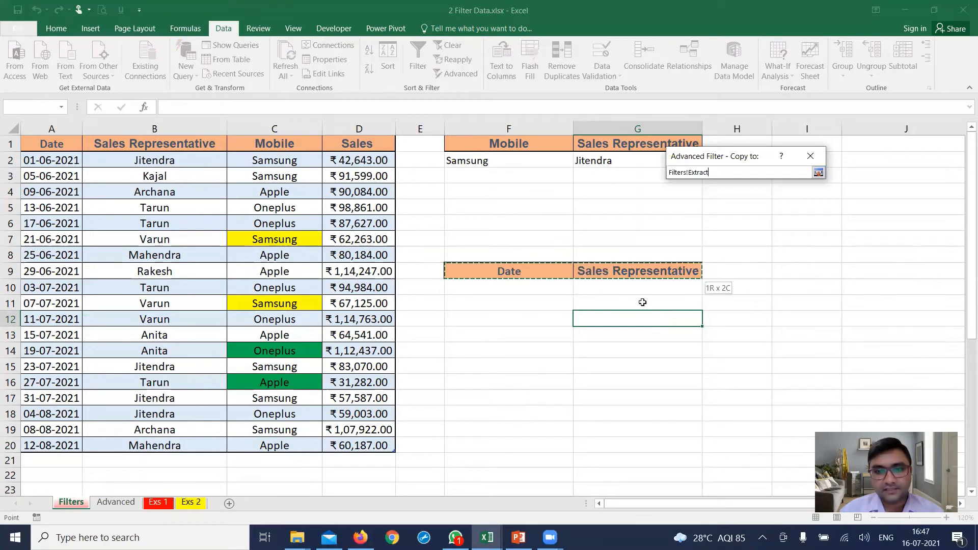
click(818, 173)
click(727, 288)
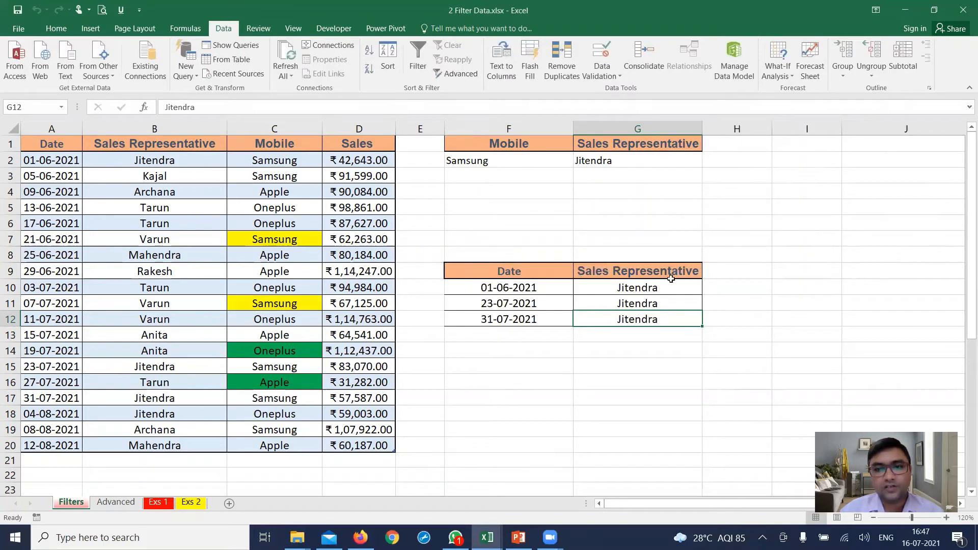
Compare the extracted rows with the chosen representative's Samsung and Oneplus rows in the source table.
drag(648, 295, 639, 313)
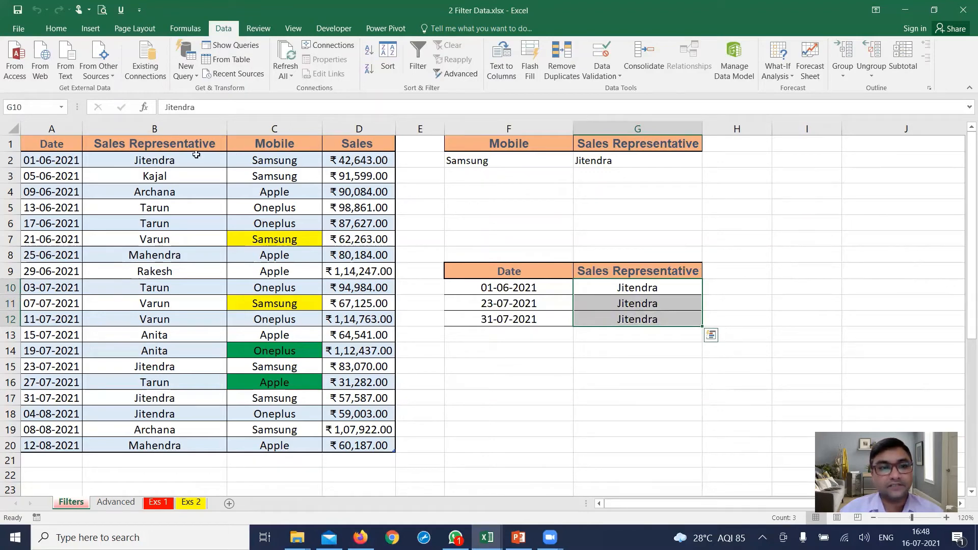
drag(196, 155, 278, 166)
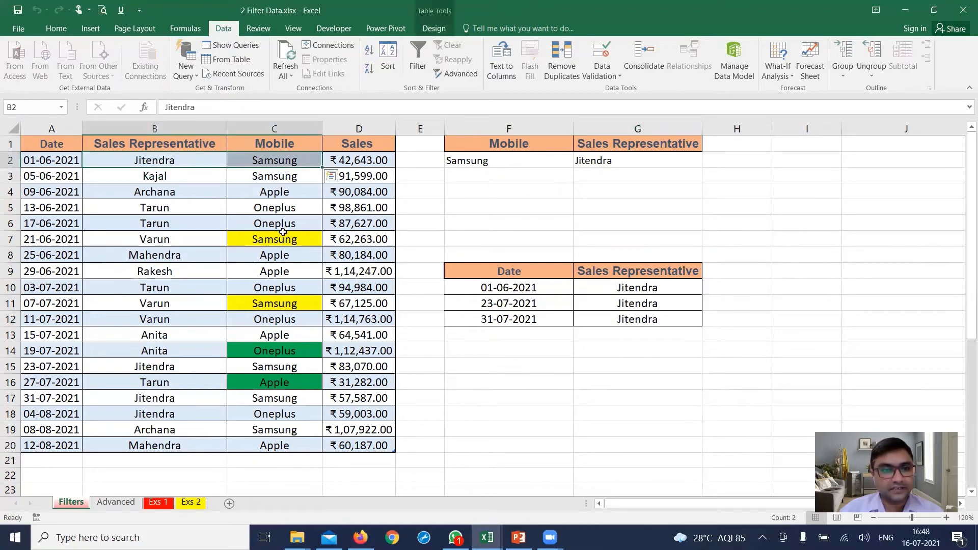
drag(154, 367, 294, 374)
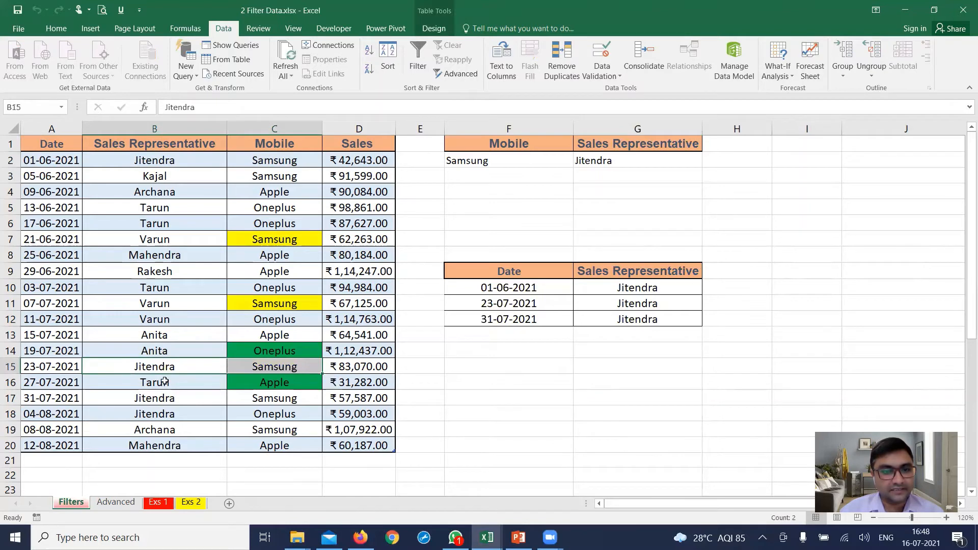
drag(164, 401, 296, 414)
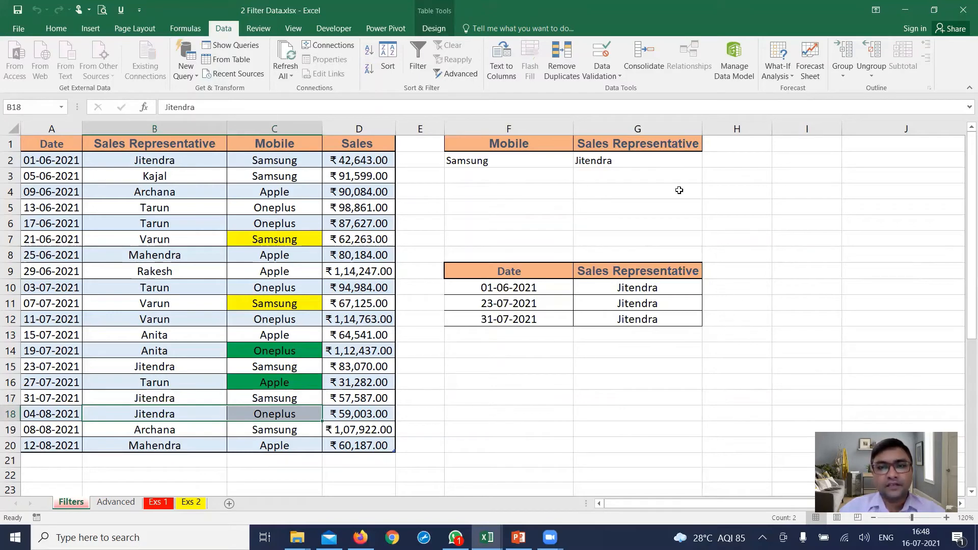
click(684, 160)
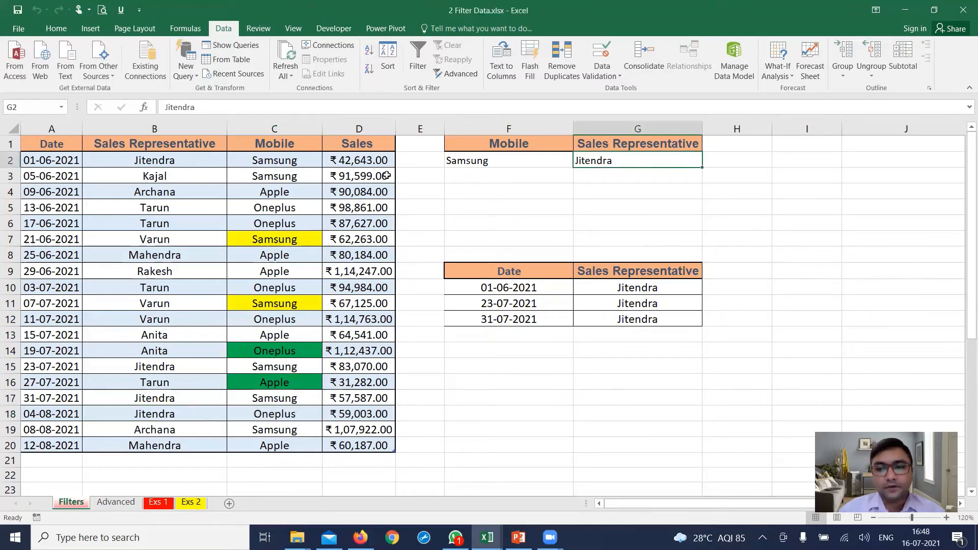
Copy the Sales header from D1 to H1 and enter the criterion >45000 in H2.
click(363, 144)
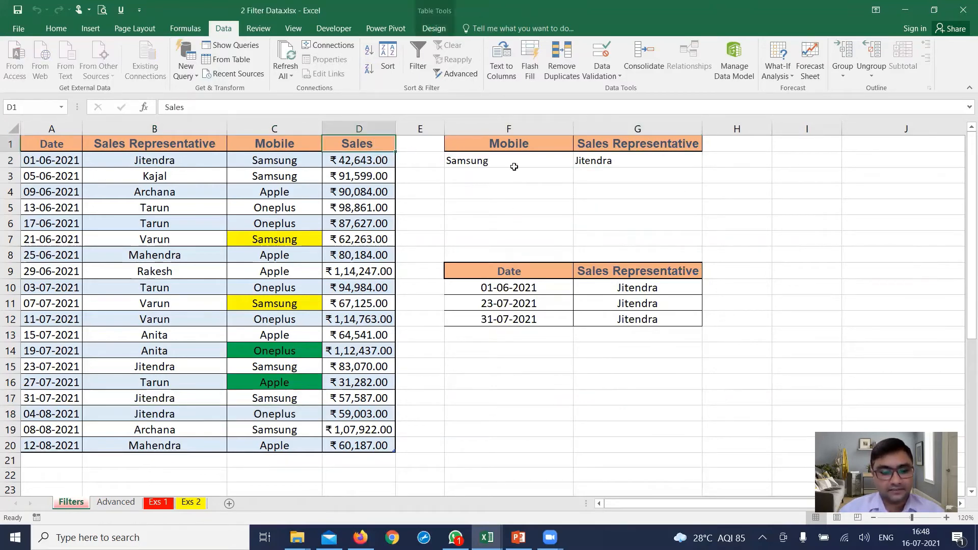
key(ctrl+c)
click(719, 141)
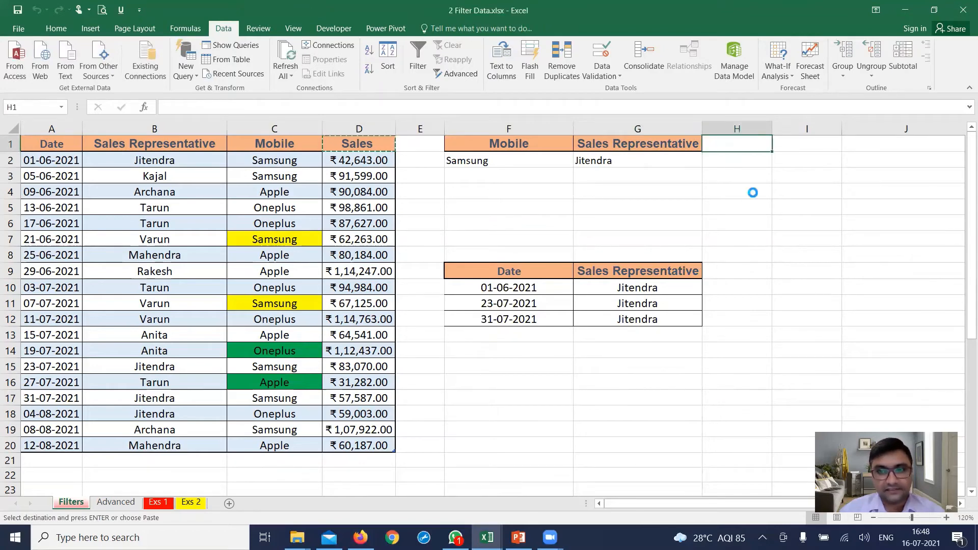
key(ctrl+v)
click(722, 159)
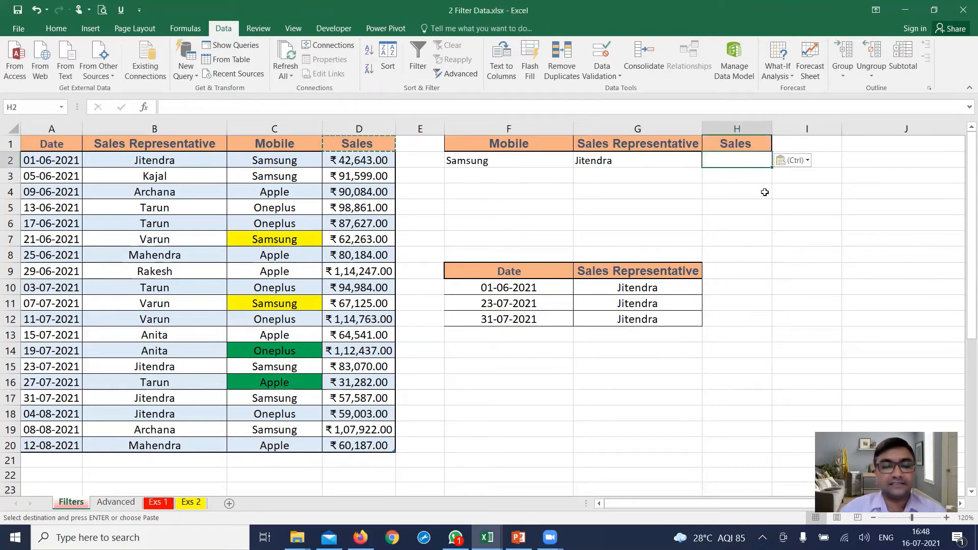
text(>)
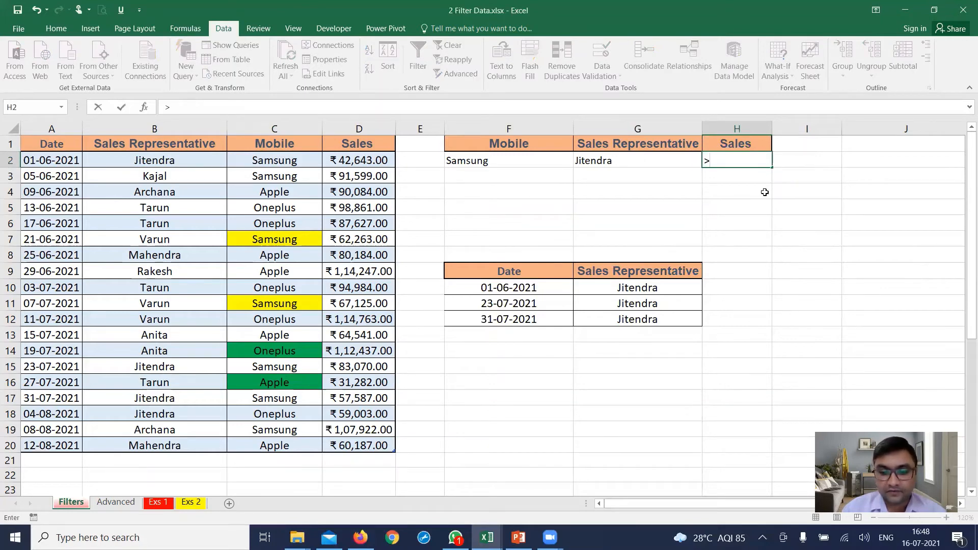
text(45000)
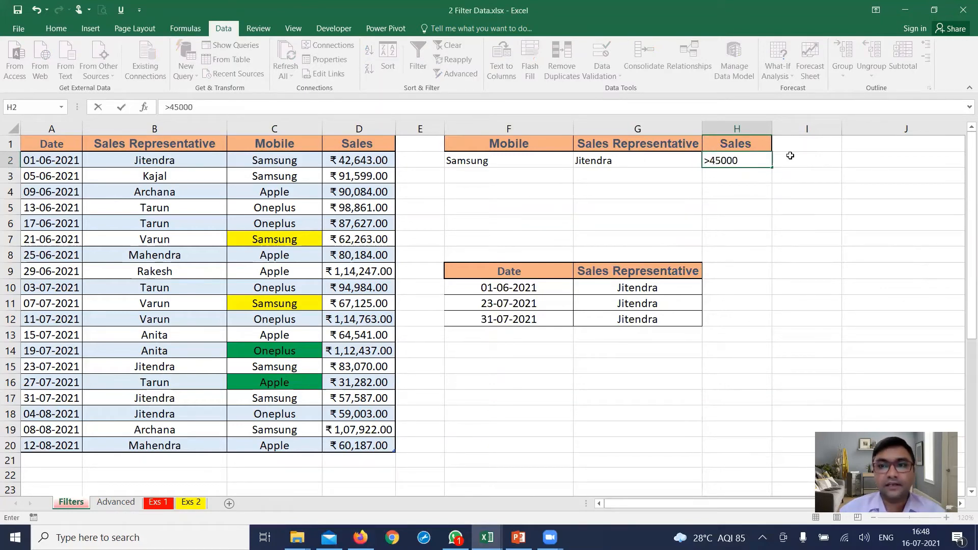
click(798, 146)
Copy the Sales header from H1 to I1 and enter the criterion <90000 in I2.
click(759, 145)
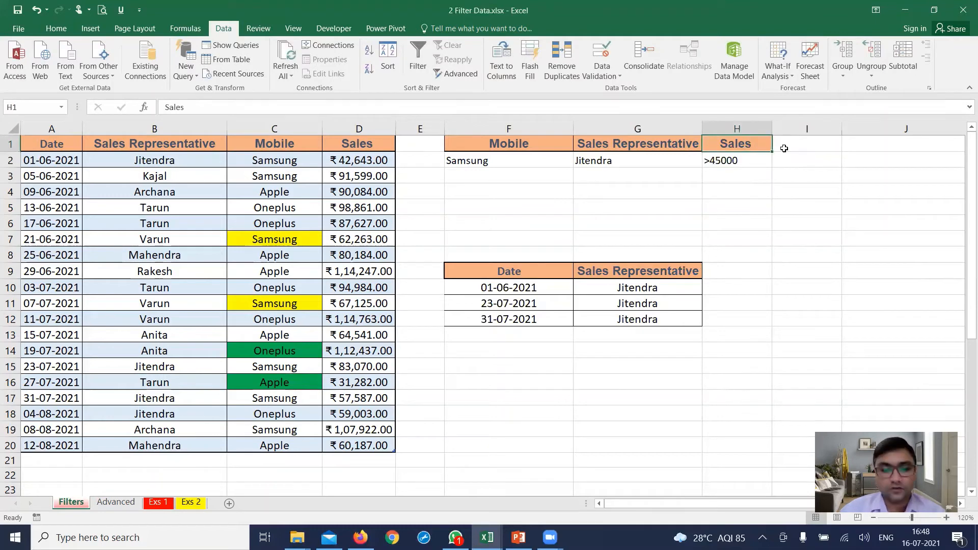
key(ctrl+c)
click(808, 145)
key(ctrl+v)
click(799, 159)
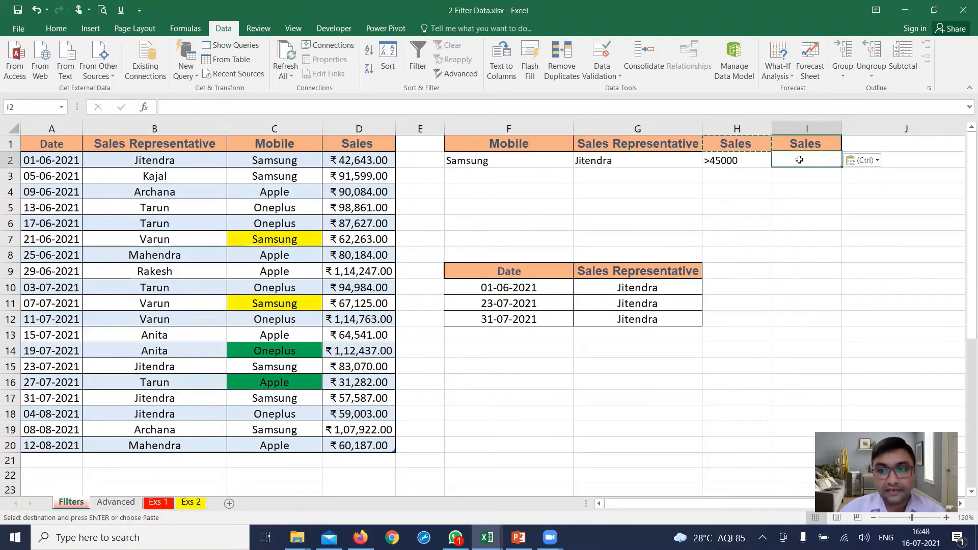
text(<)
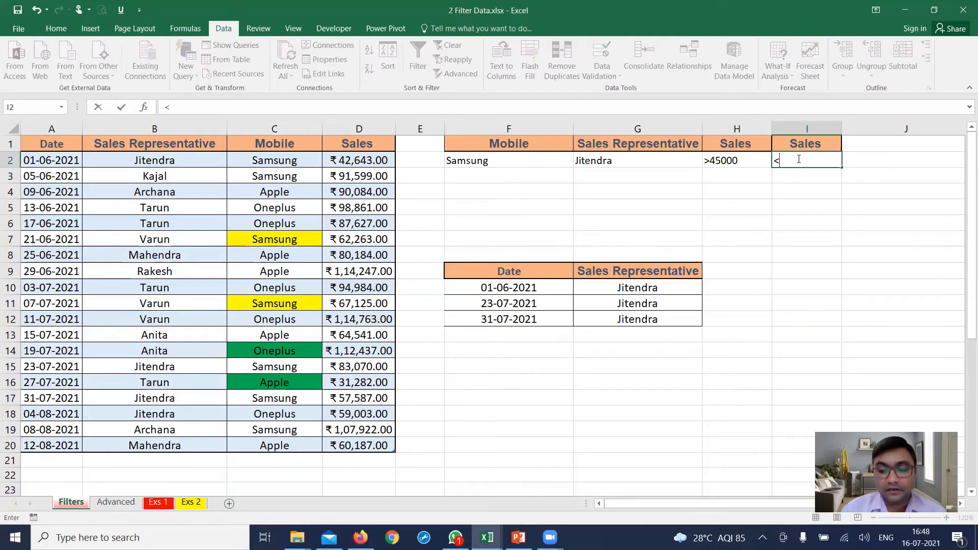
text(90)
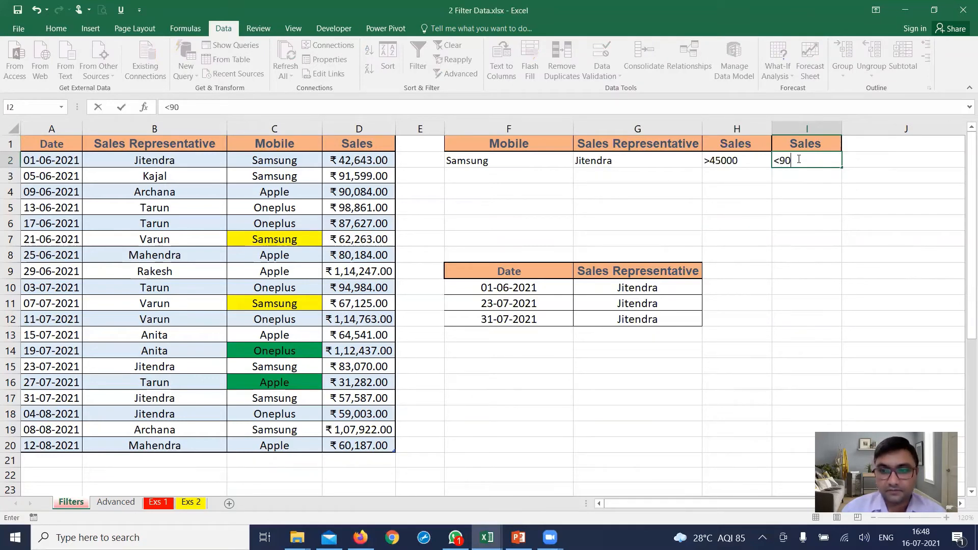
text(000)
key(Return)
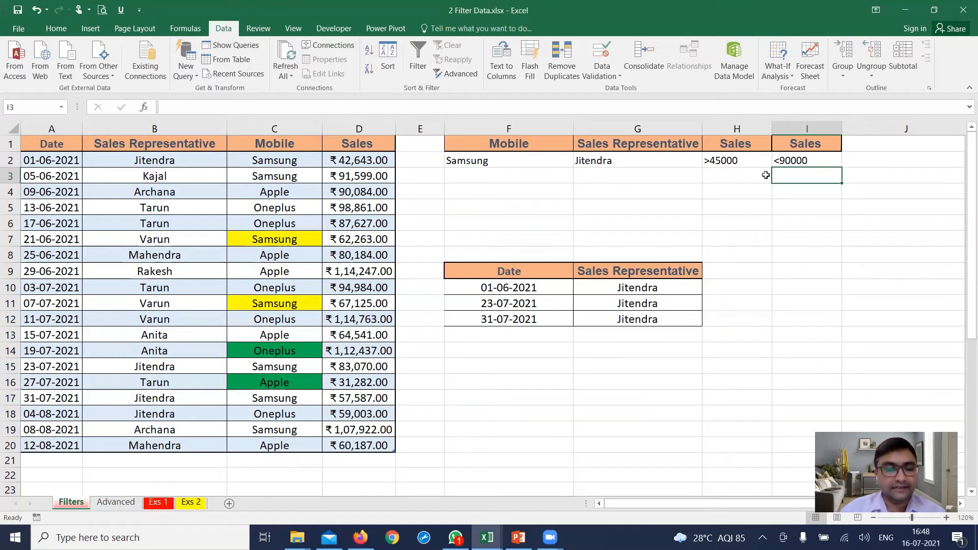
Delete the earlier extract's contents in F9:G14 and remove its formatting by copying a blank cell's format over F9:H13.
drag(512, 270, 675, 349)
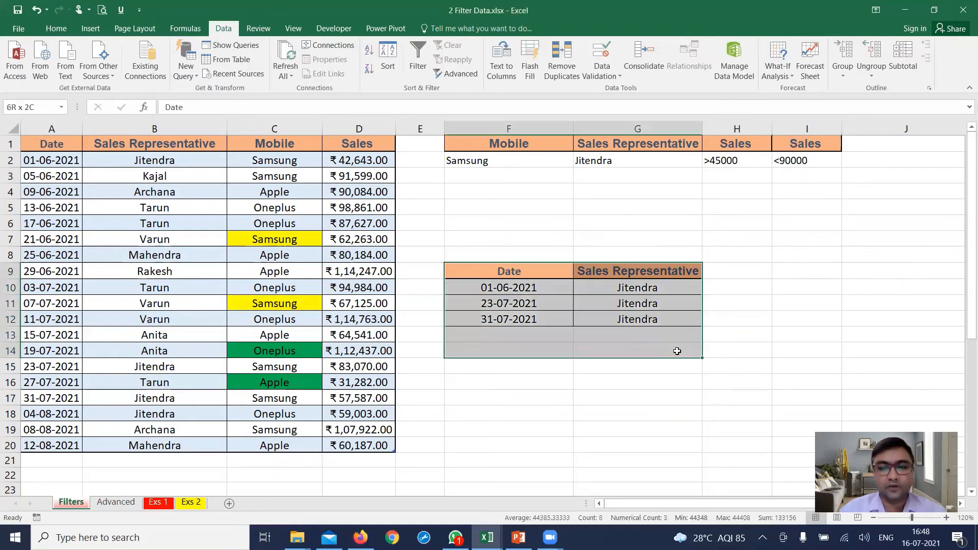
key(Delete)
click(737, 319)
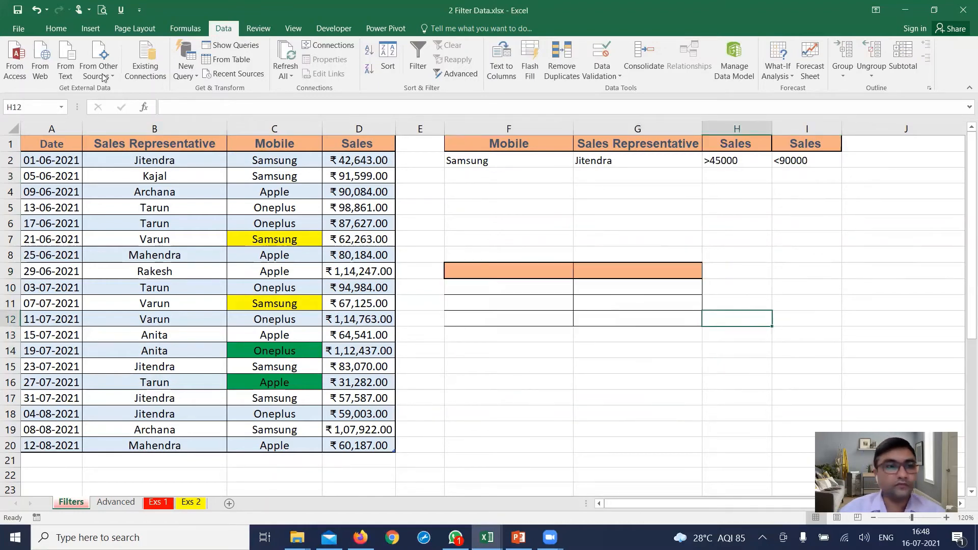
click(56, 29)
click(60, 73)
drag(464, 268, 763, 336)
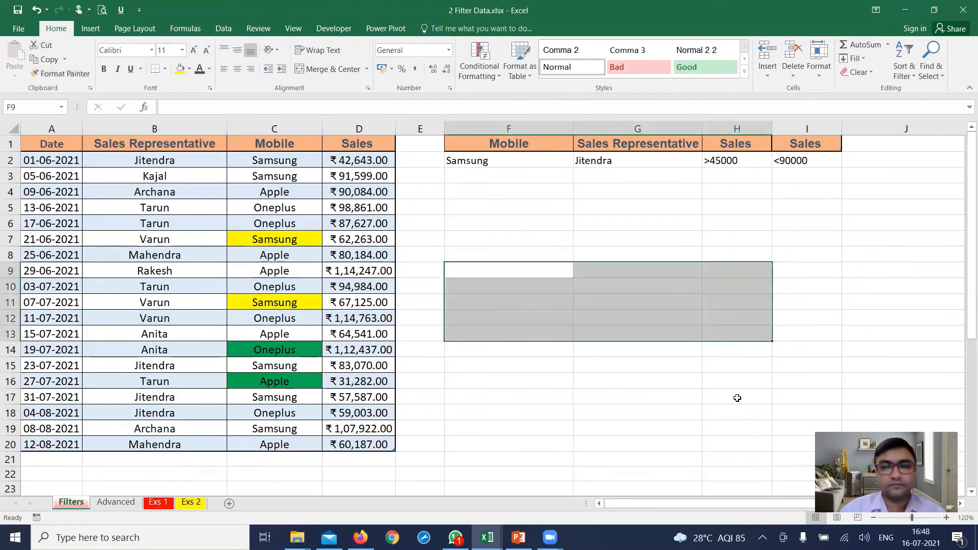
click(737, 397)
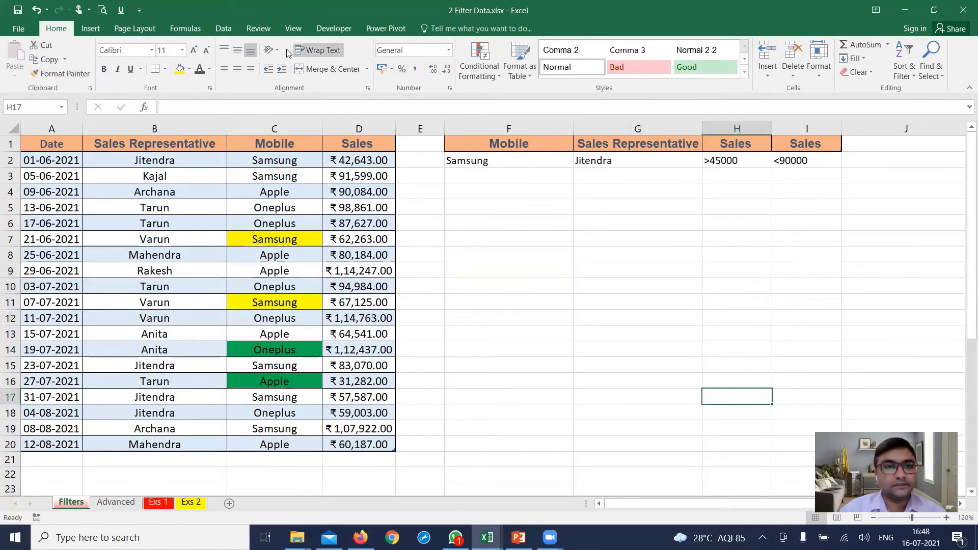
Start an Advanced Filter that copies to another location, with the entire table A1:D20 as list range.
click(223, 28)
click(452, 72)
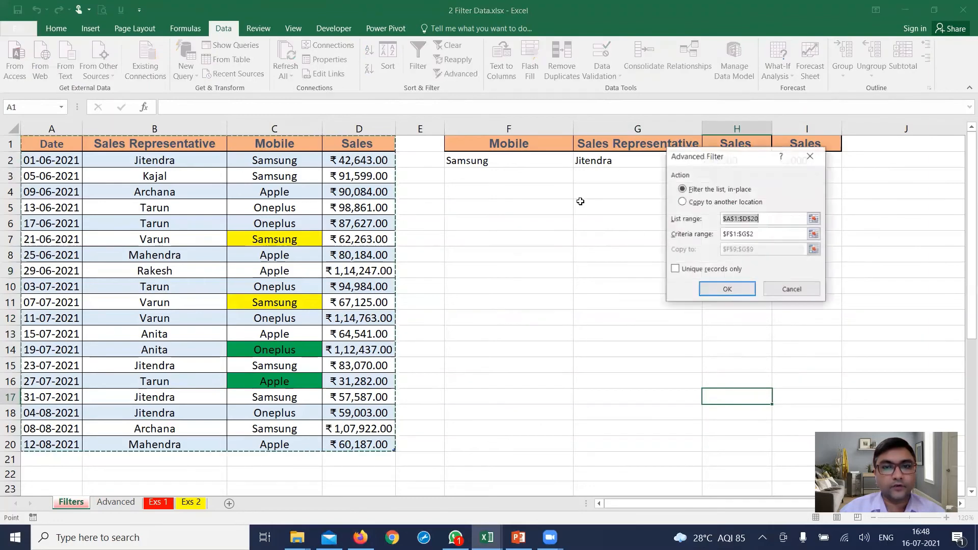
click(726, 202)
click(814, 219)
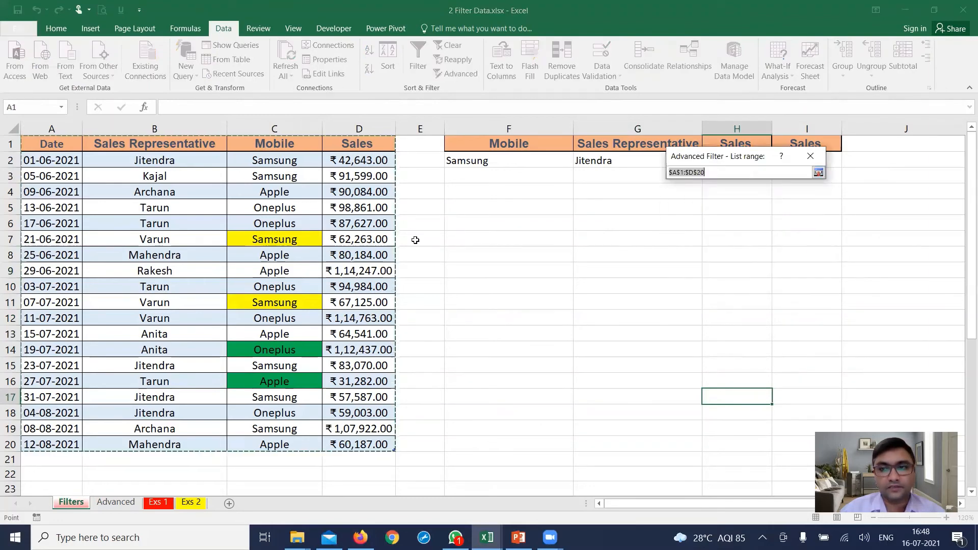
drag(53, 143, 359, 445)
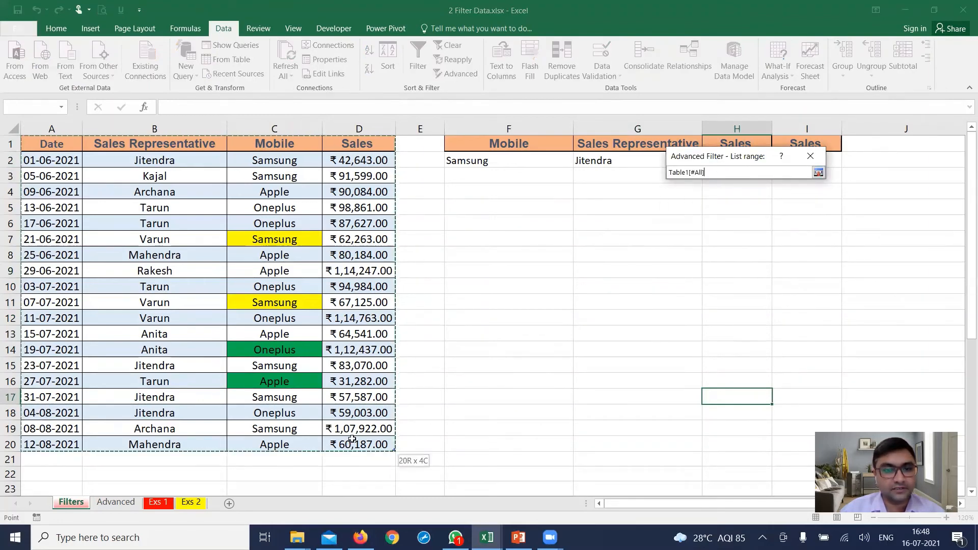
click(818, 172)
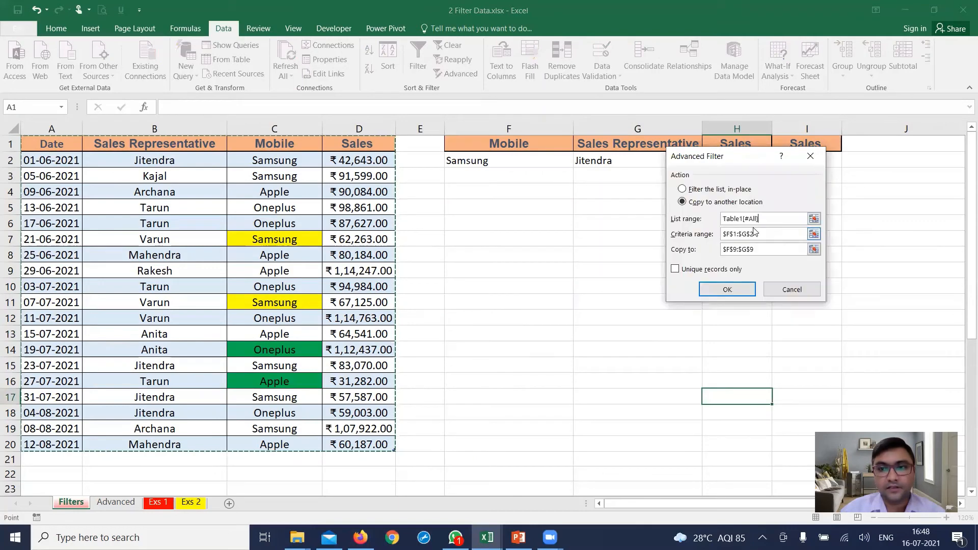
Set the criteria range to F1:I2 and the copy-to cell to F10, and run the filter.
click(814, 234)
drag(502, 147, 837, 168)
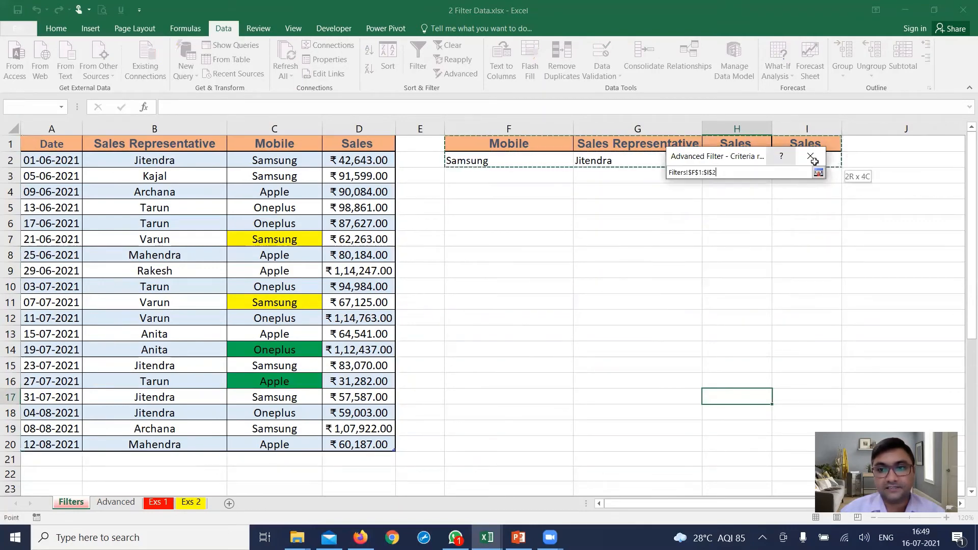
click(818, 172)
click(813, 249)
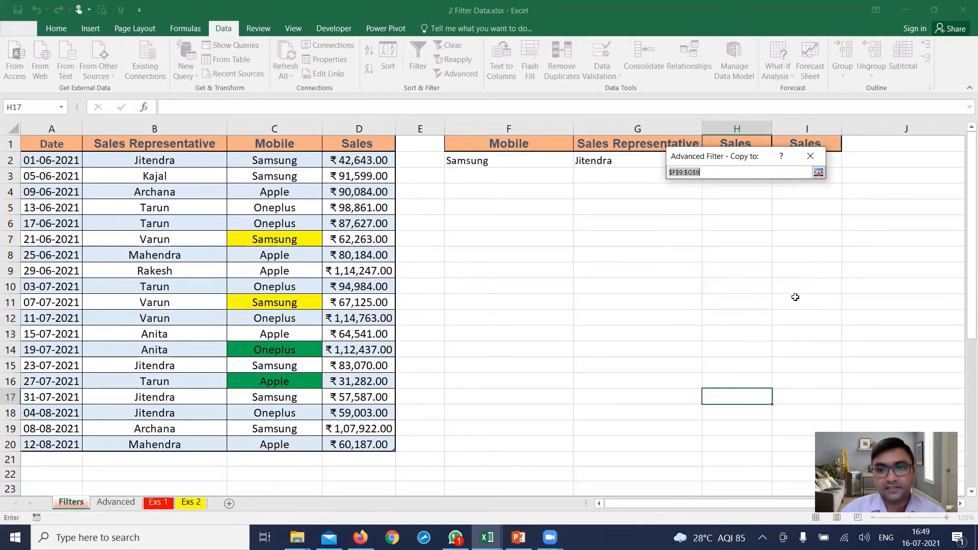
click(496, 289)
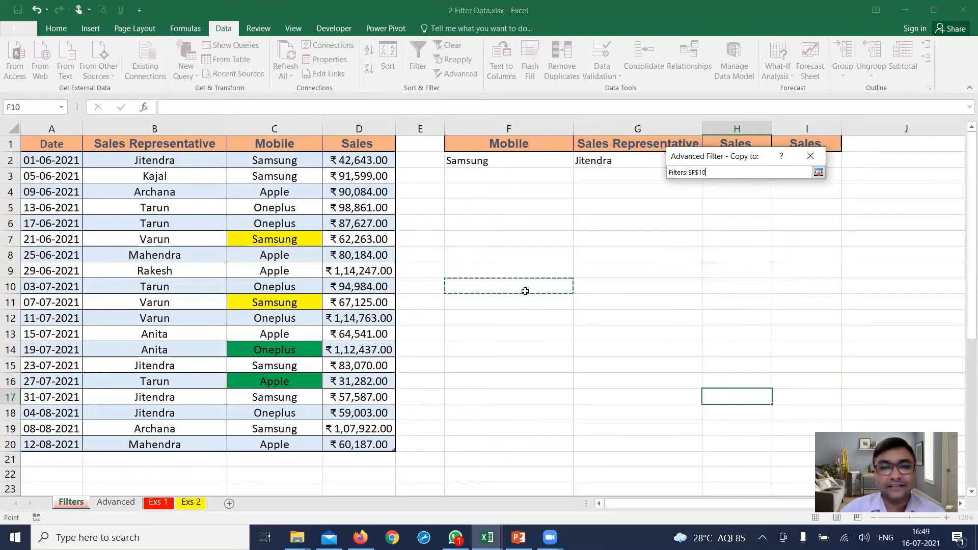
click(818, 172)
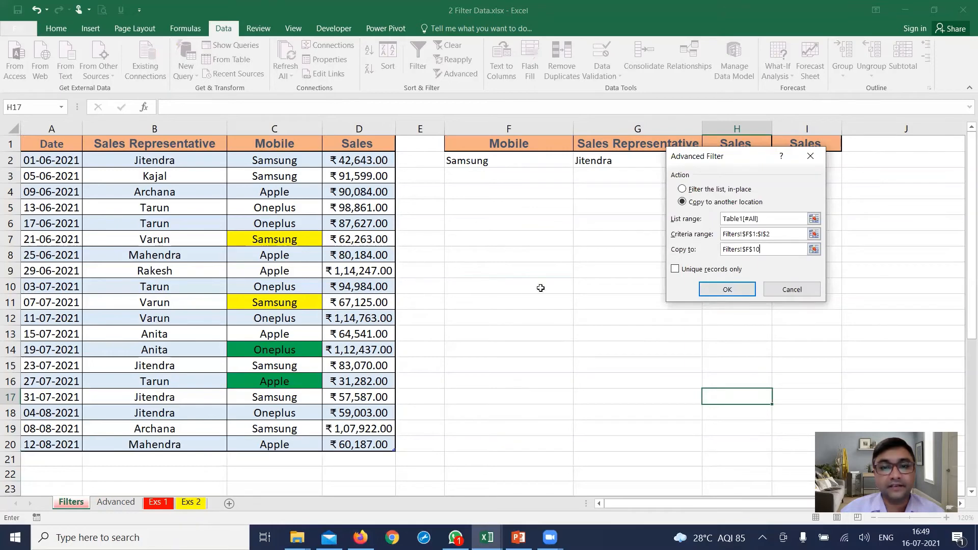
click(723, 289)
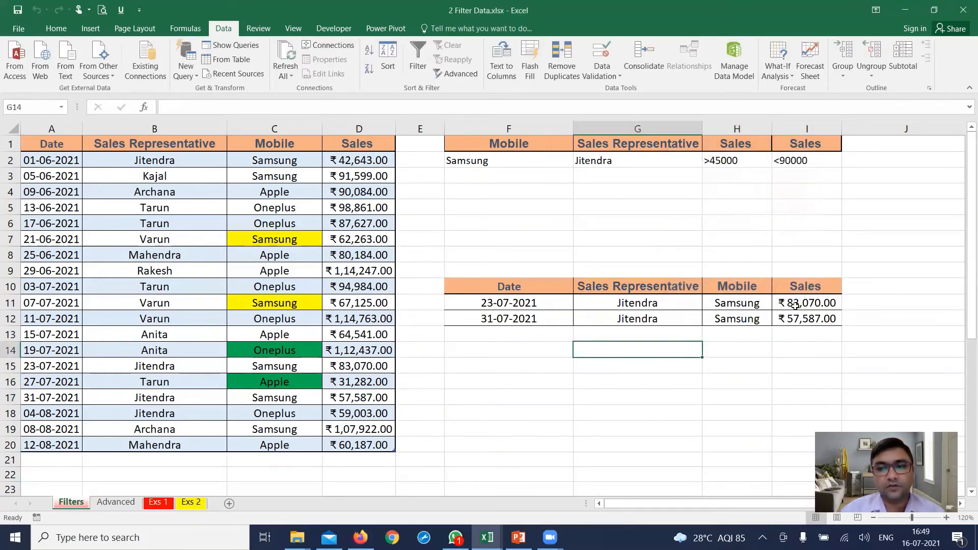
Move the sales representative criterion from G2 down to G3 so it sits on a separate row from Samsung.
drag(795, 305, 797, 318)
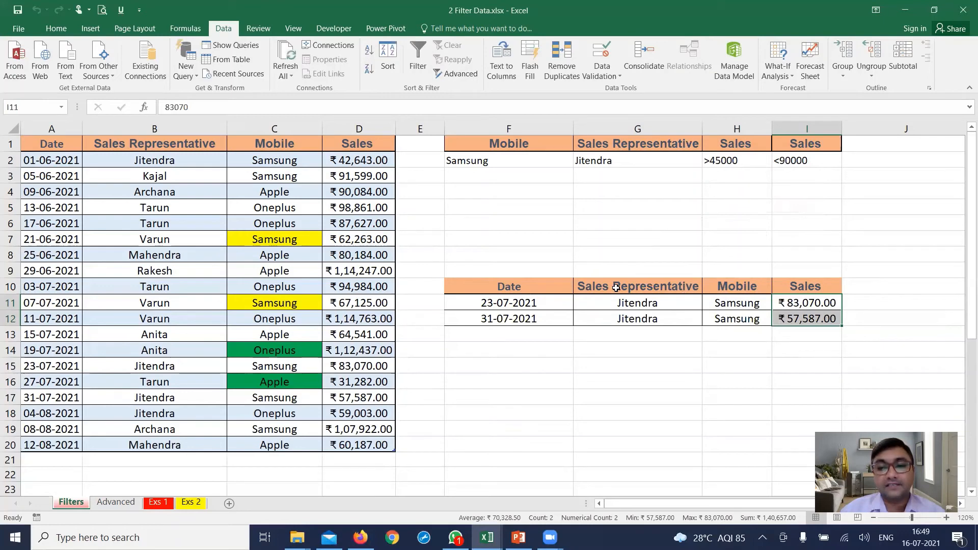
click(609, 162)
drag(608, 168, 608, 177)
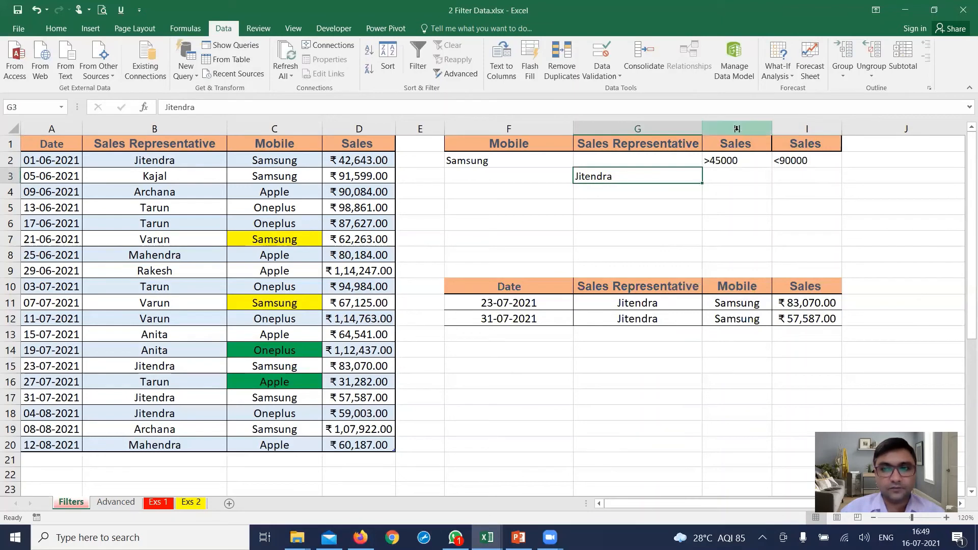
Delete columns H and I containing the two Sales criteria.
drag(737, 128, 798, 127)
right_click(799, 128)
click(828, 229)
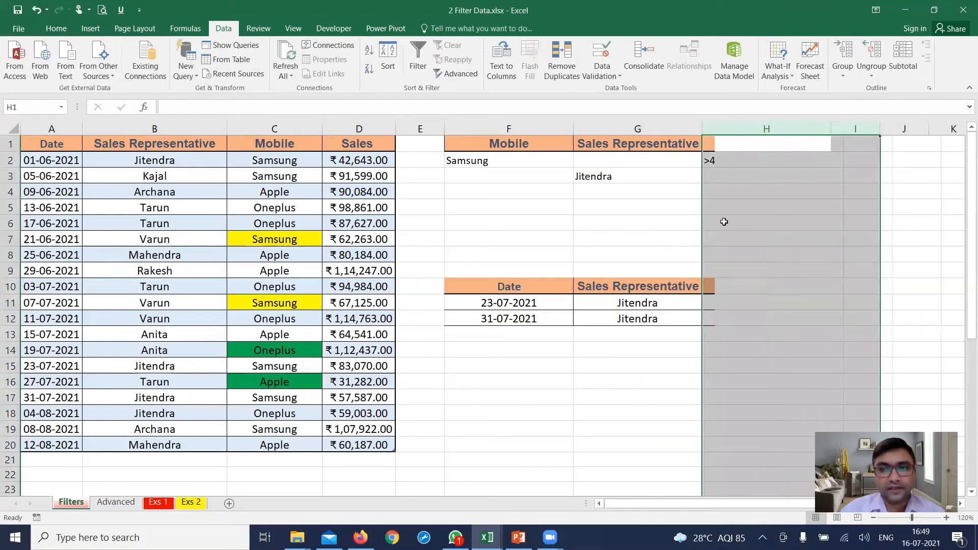
click(725, 222)
Delete the remaining extract's contents in F10:G14 and remove its formatting by copying a blank cell's format over it.
drag(522, 289, 688, 345)
key(Delete)
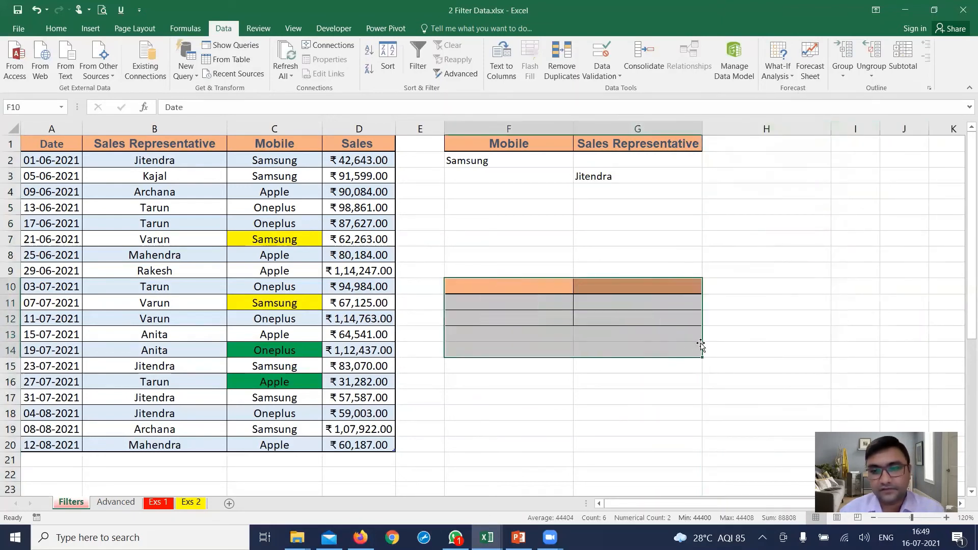
click(782, 341)
click(56, 28)
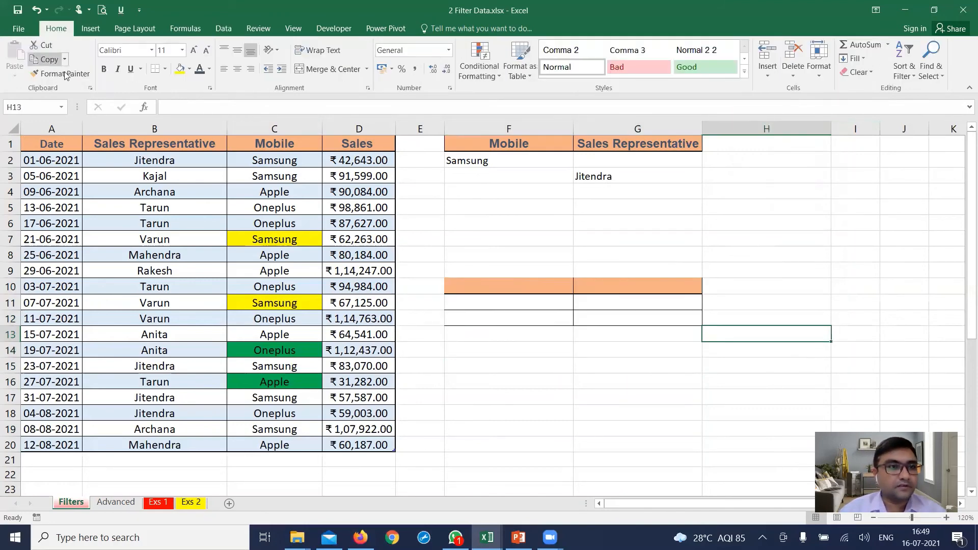
click(61, 73)
mouse_move(496, 288)
mouse_down()
mouse_move(734, 335)
mouse_move(770, 325)
mouse_up()
click(771, 319)
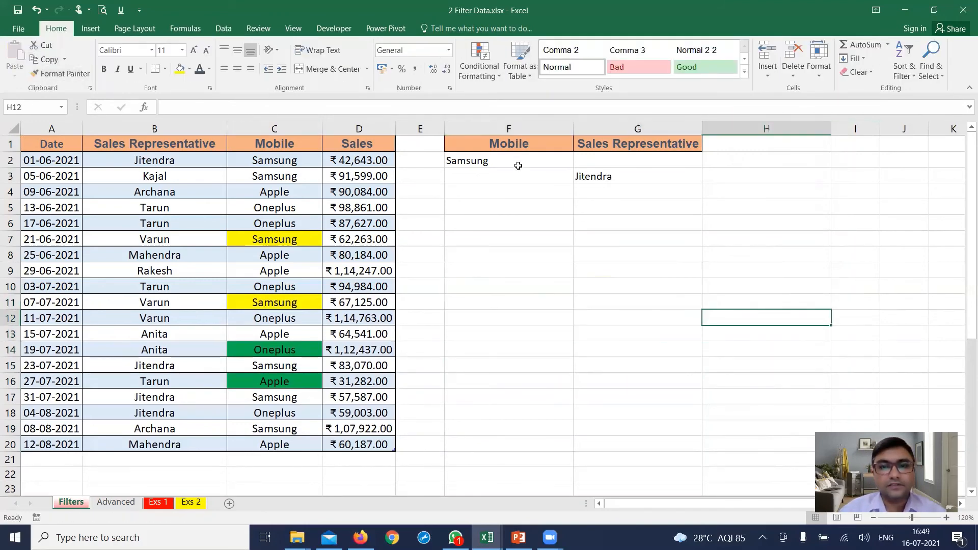
click(521, 163)
click(609, 184)
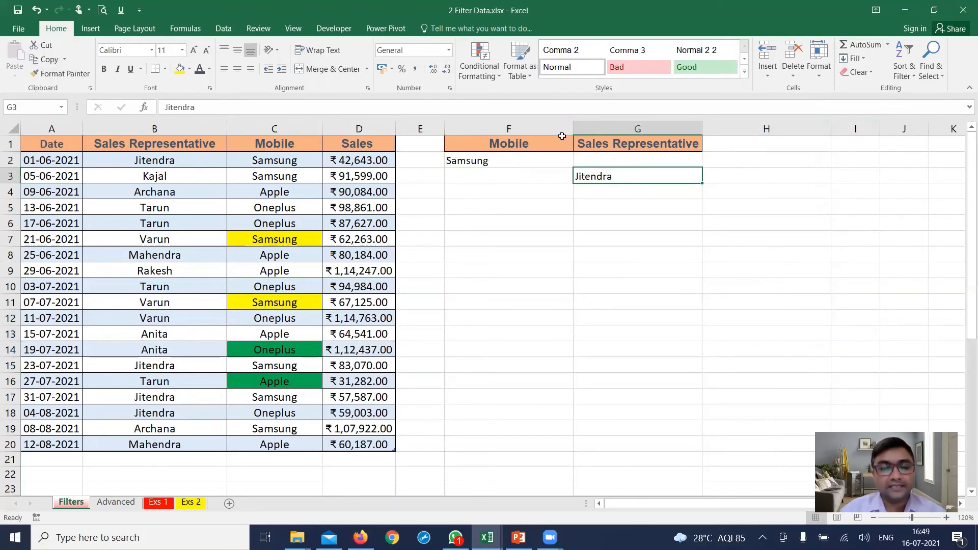
click(499, 161)
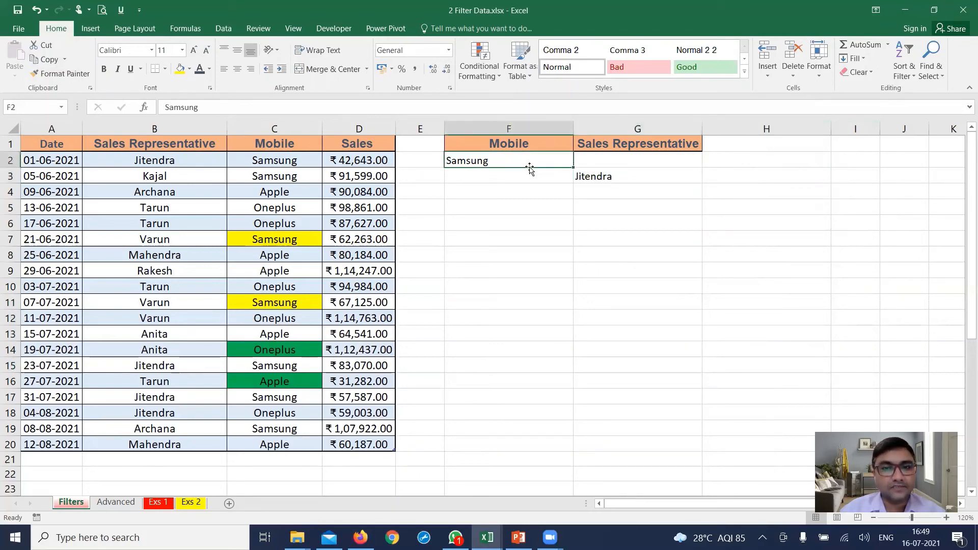
click(588, 178)
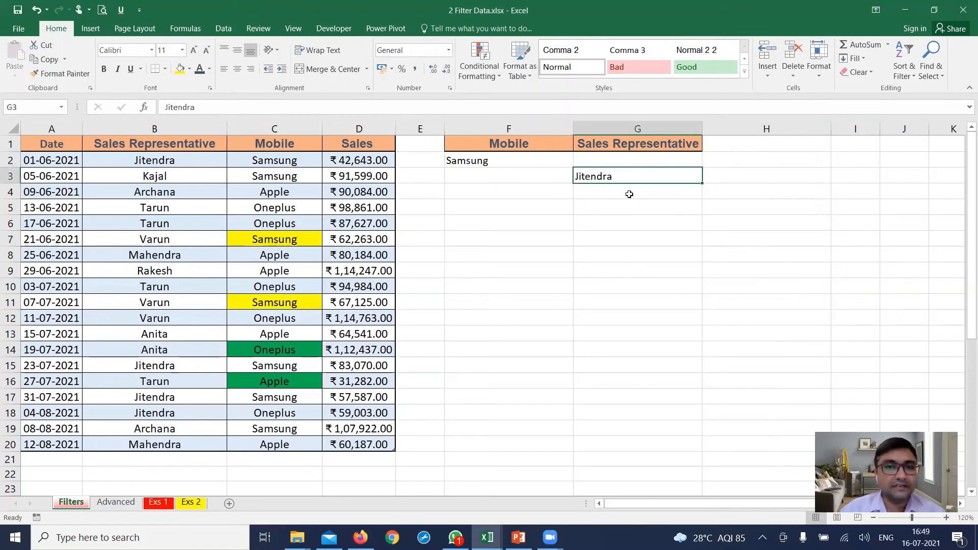
Start an Advanced Filter with the entire table A1:D20 as list range and F1:G3 as criteria range.
click(223, 28)
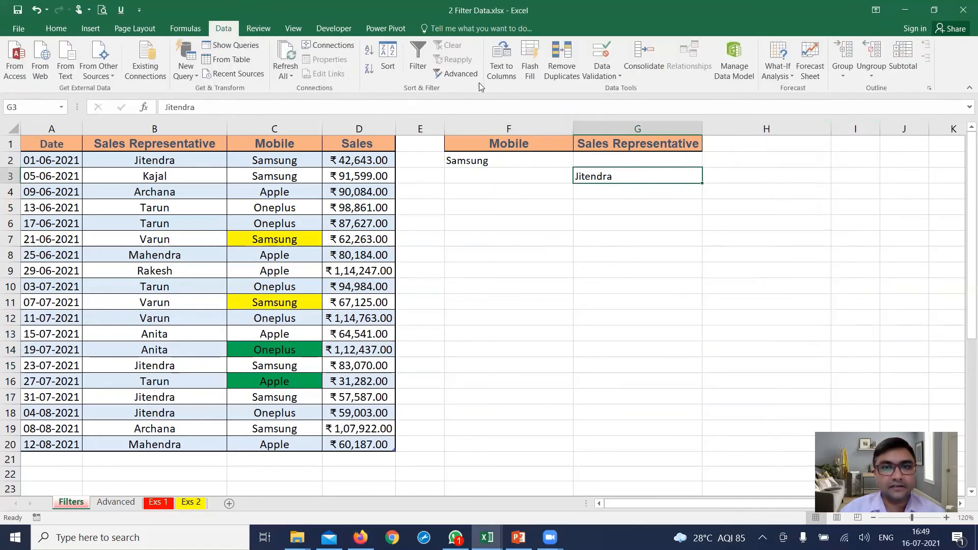
click(458, 73)
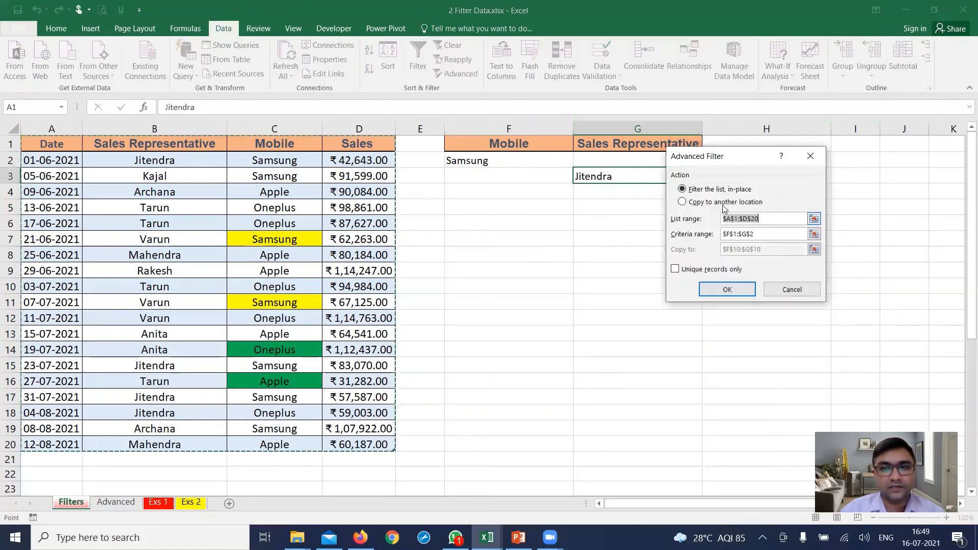
click(814, 218)
drag(53, 144, 382, 448)
click(819, 172)
click(814, 237)
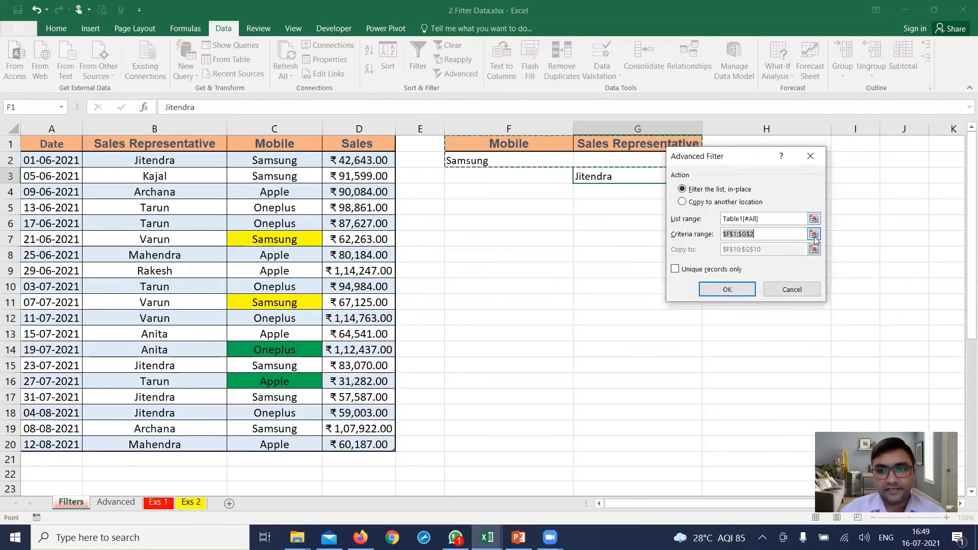
click(814, 234)
drag(493, 144, 581, 176)
click(819, 172)
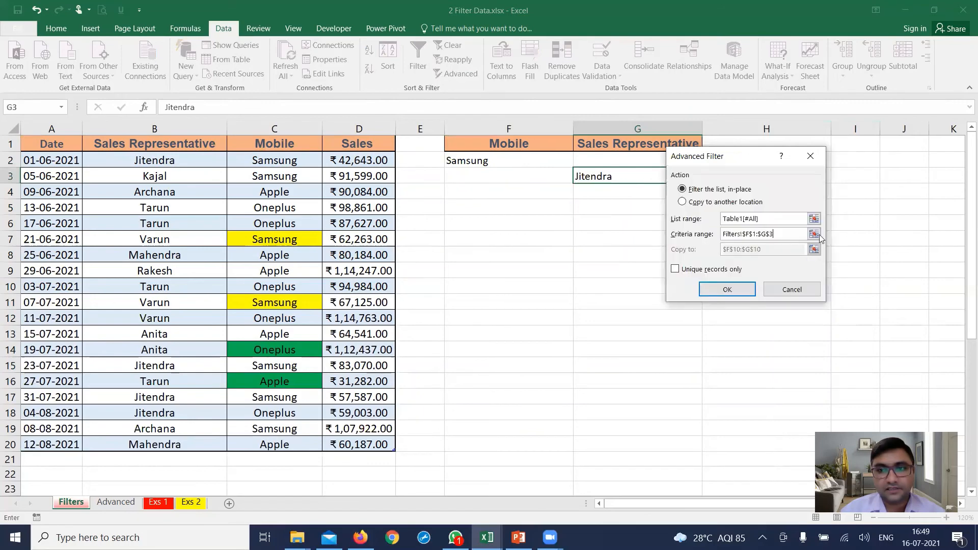
Set the filter to copy to another location starting at F10 and run it.
click(685, 201)
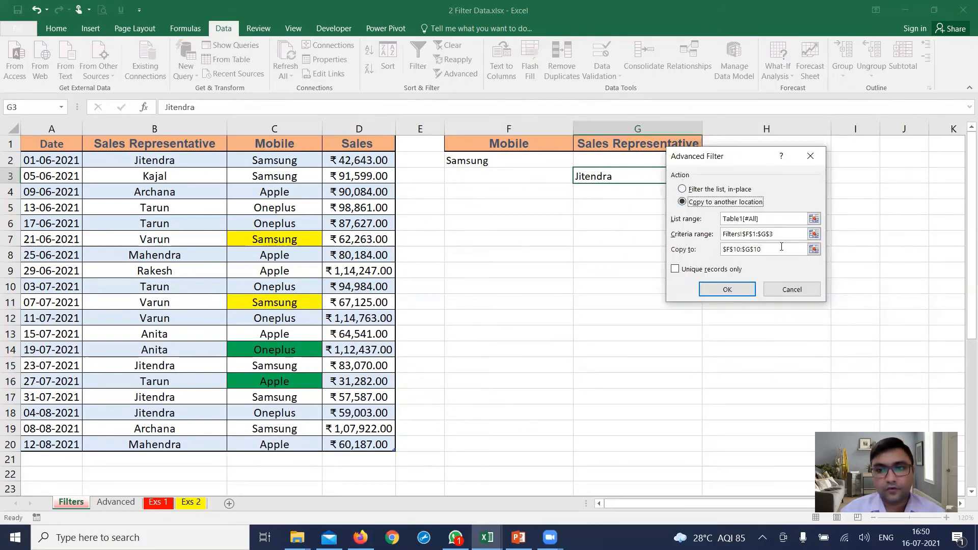
click(813, 249)
click(476, 283)
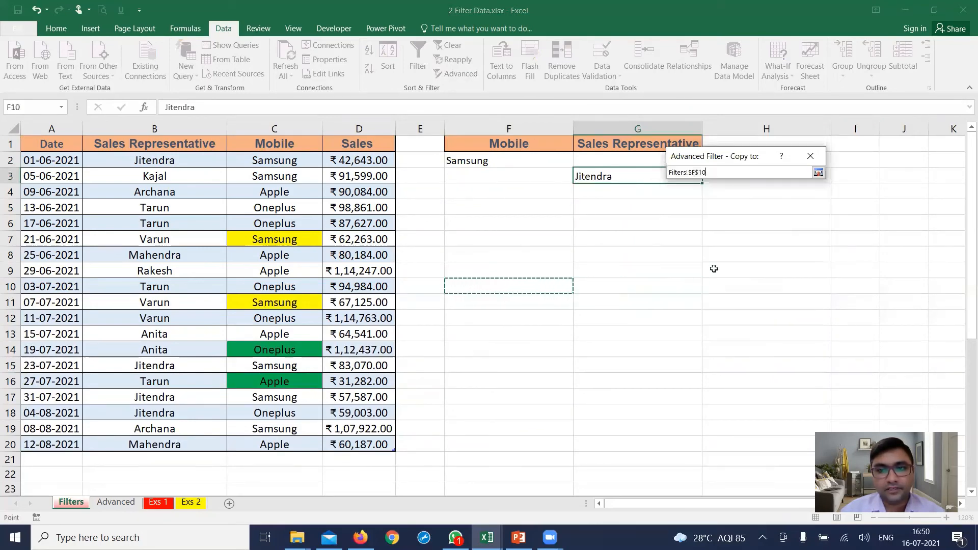
click(818, 173)
click(725, 288)
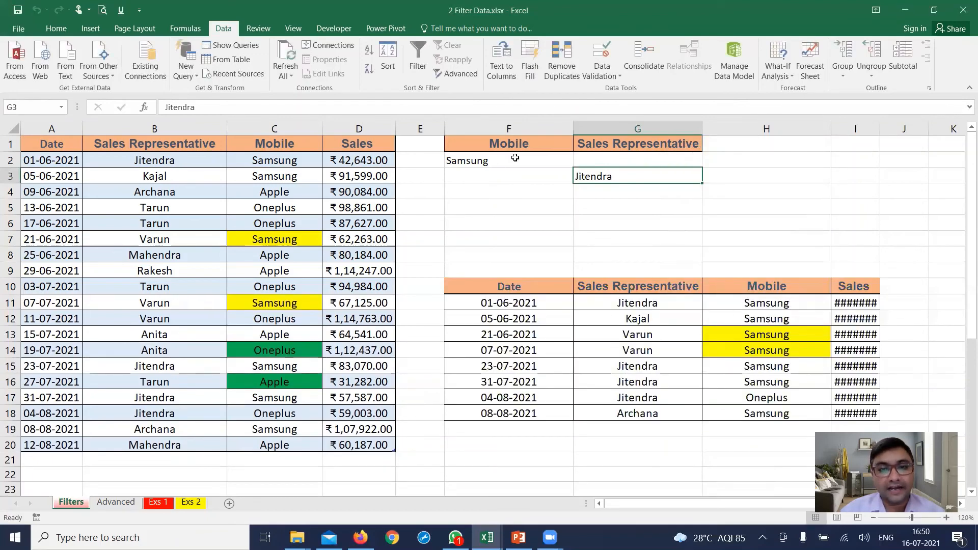
drag(515, 157, 513, 171)
click(600, 178)
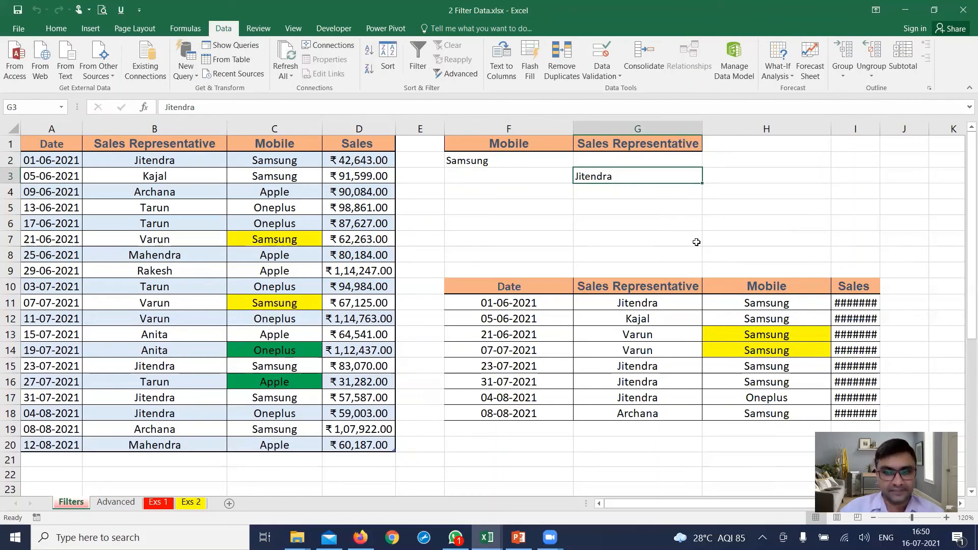
Compare the Mobile and Sales Representative values in the extract F10:I18 with the OR criteria on separate rows in F1:G3.
drag(782, 303, 787, 430)
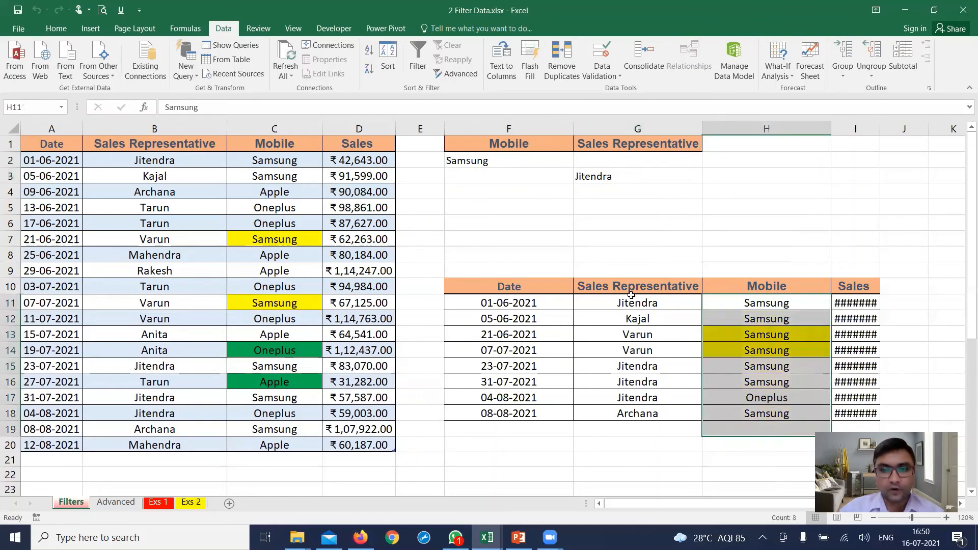
drag(629, 299, 709, 426)
click(767, 399)
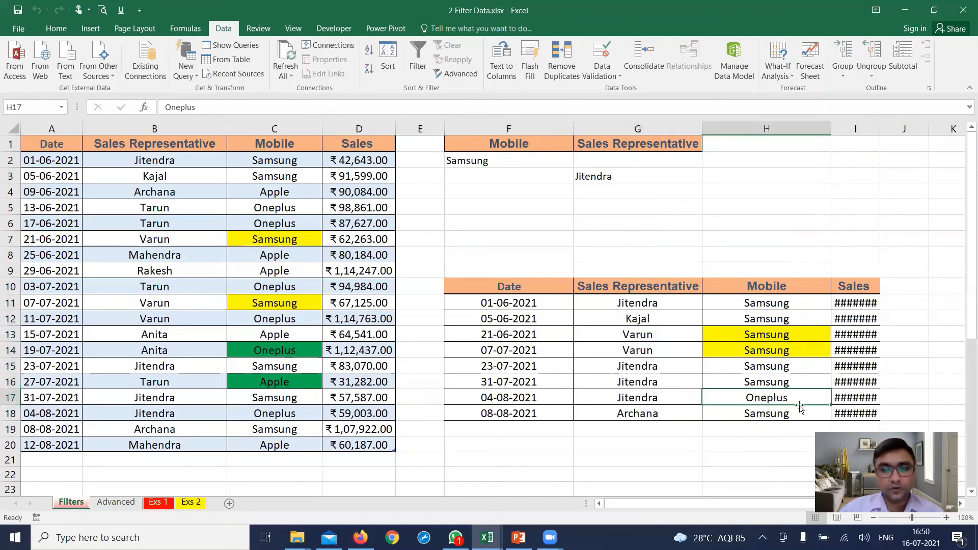
click(635, 400)
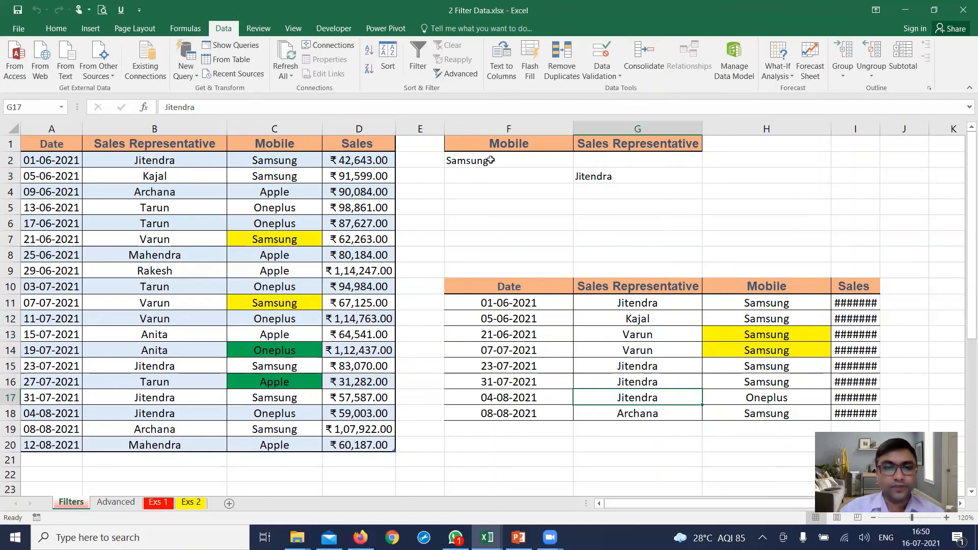
drag(506, 161, 618, 158)
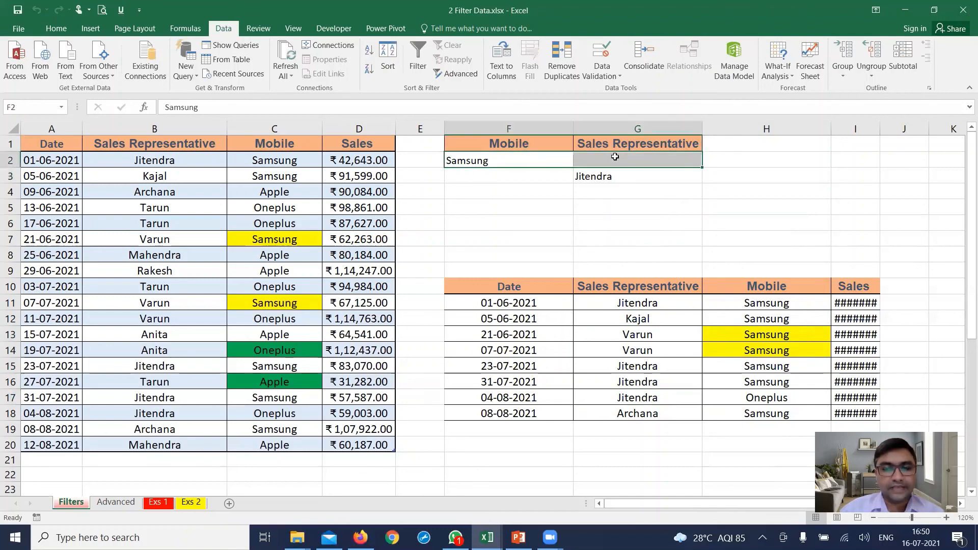
click(648, 158)
click(600, 178)
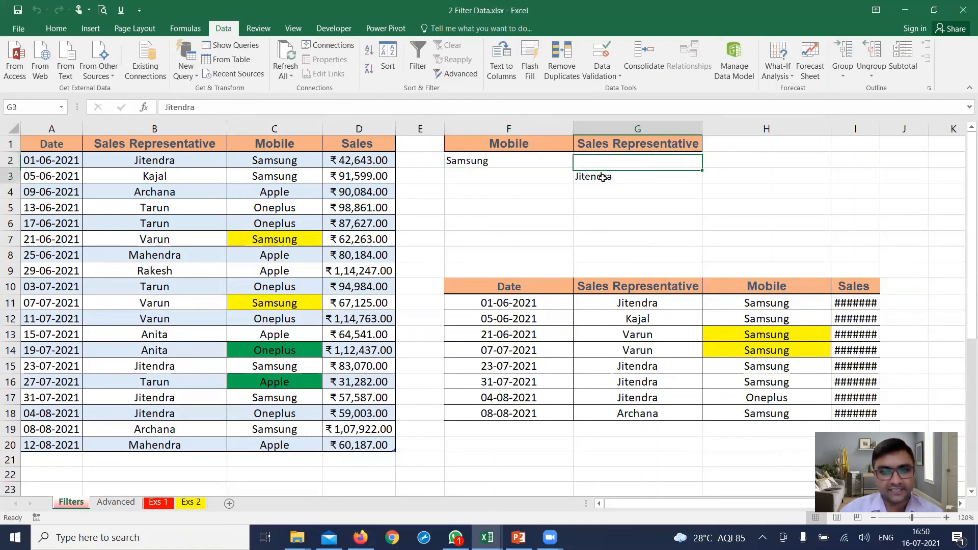
click(504, 145)
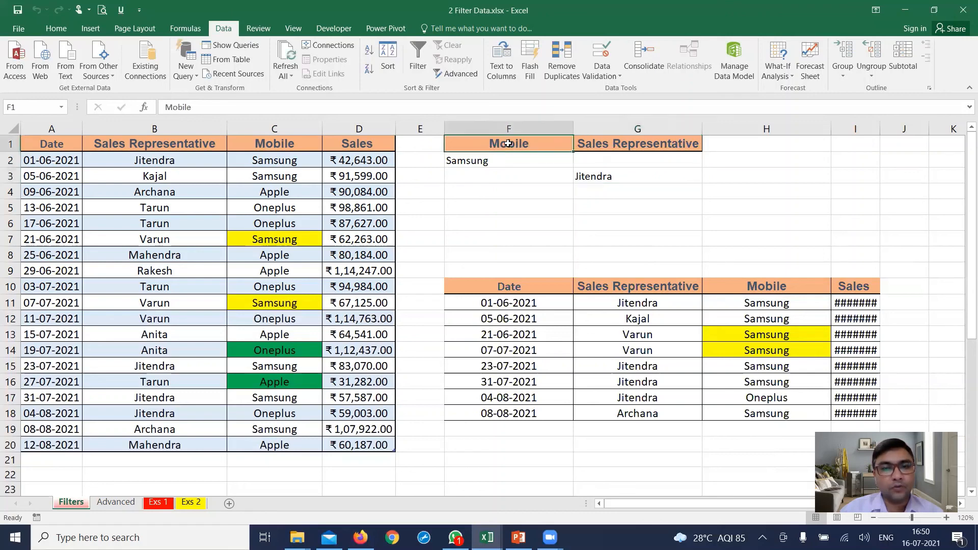
click(590, 148)
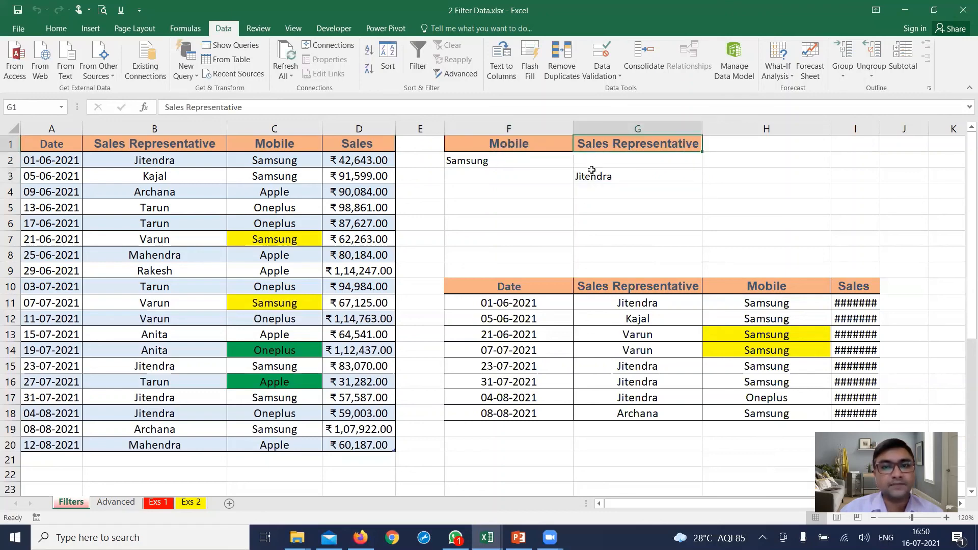
click(597, 177)
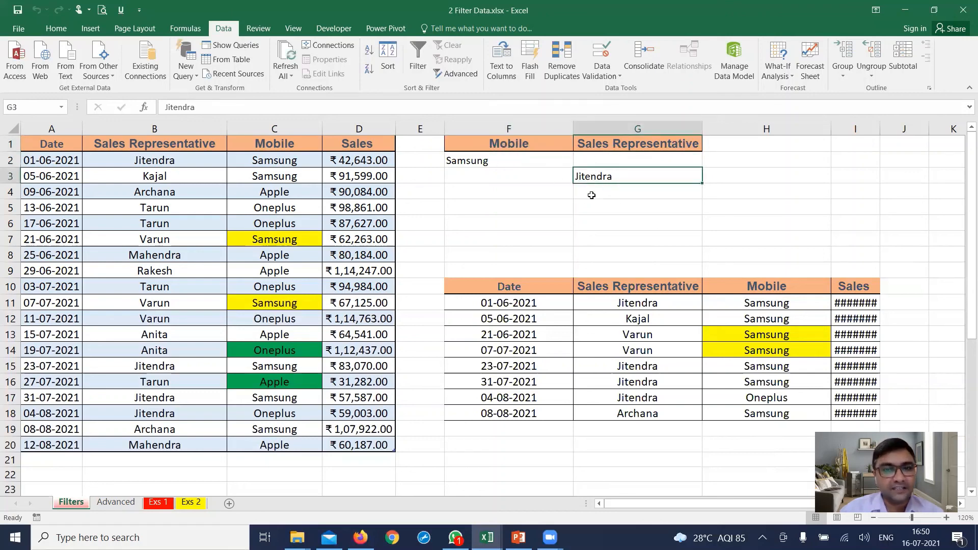
drag(522, 286, 857, 422)
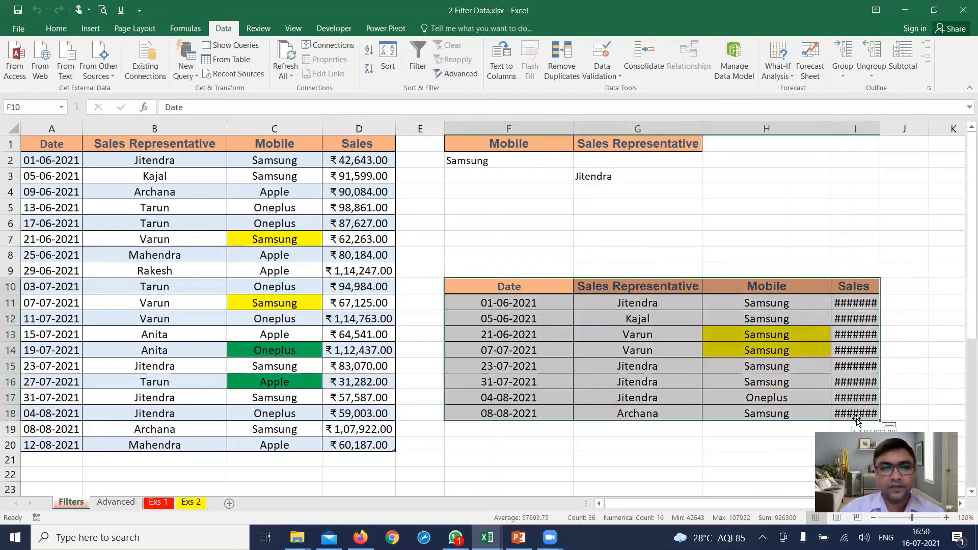